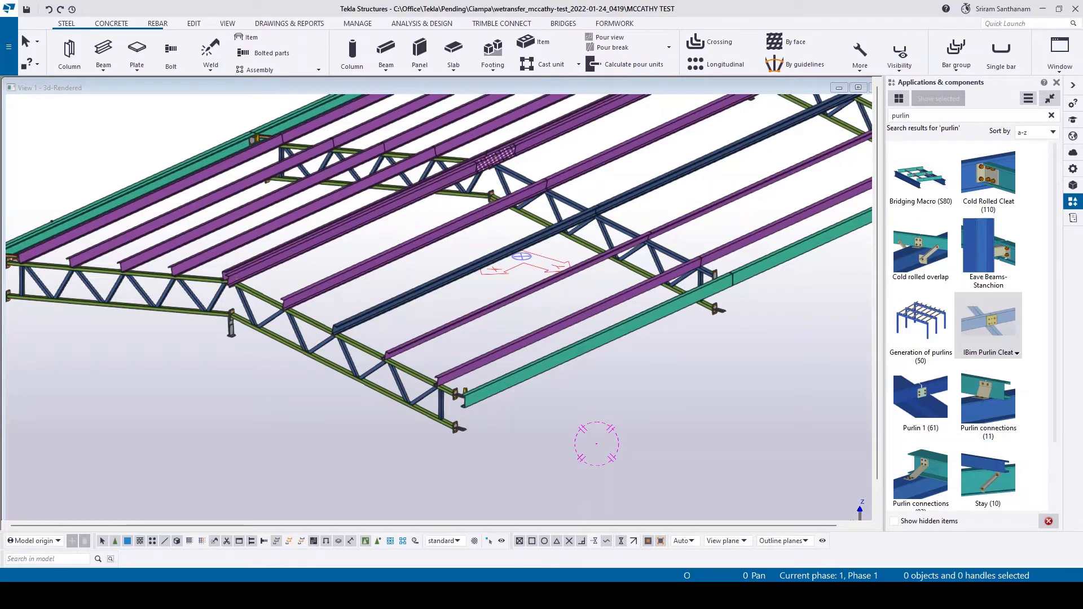
pyautogui.scroll(2, 595, 443)
pyautogui.scroll(3, 581, 508)
pyautogui.scroll(3, 580, 508)
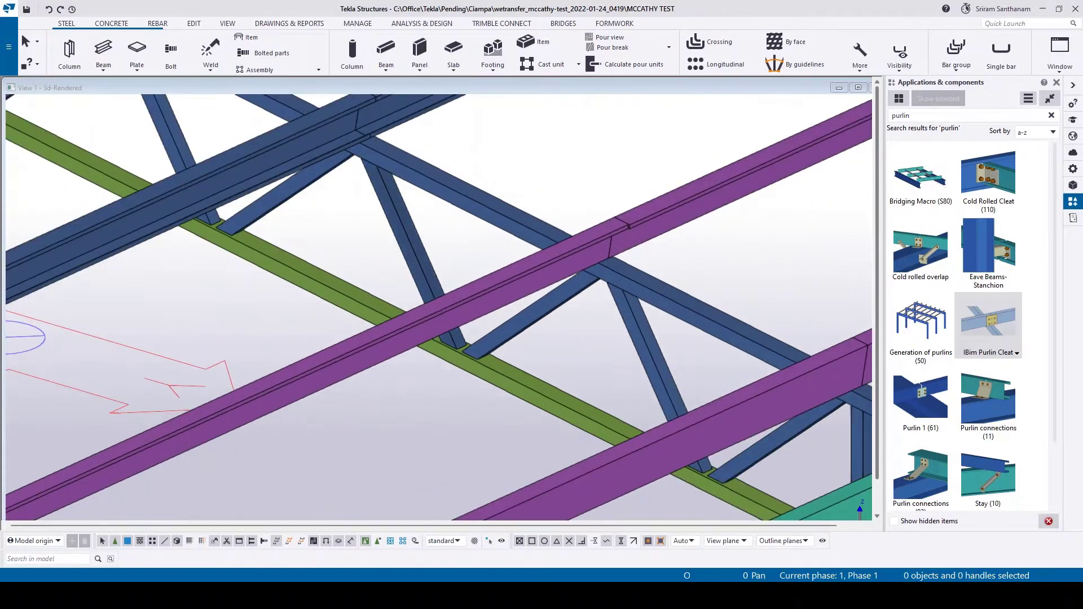
pyautogui.scroll(-3, 526, 410)
pyautogui.scroll(-2, 525, 410)
pyautogui.scroll(-2, 526, 410)
pyautogui.scroll(3, 525, 410)
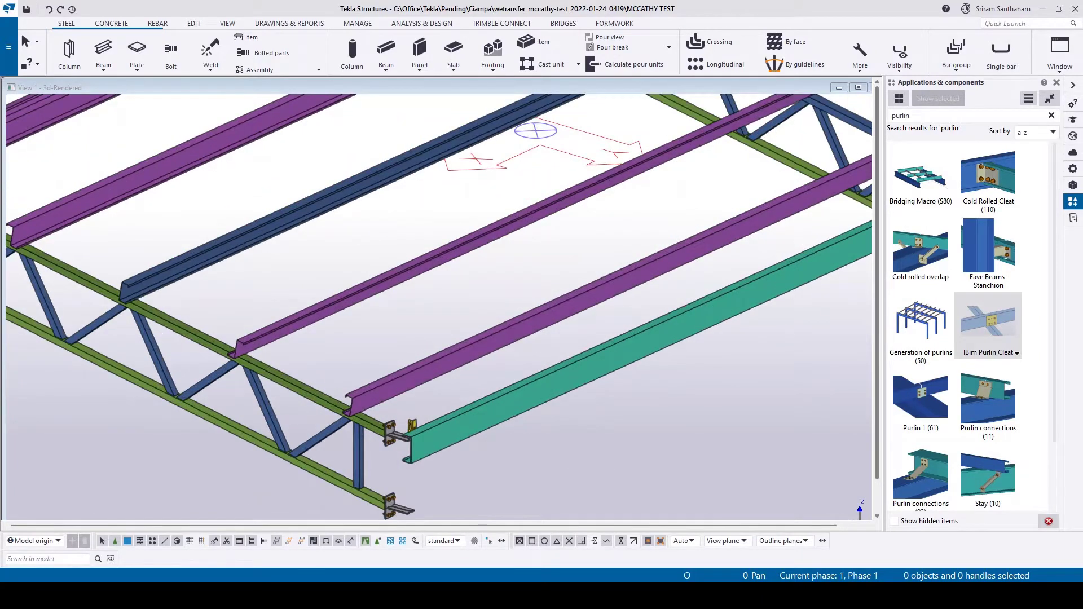
pyautogui.scroll(-2, 457, 472)
pyautogui.scroll(-1, 391, 435)
pyautogui.scroll(4, 392, 434)
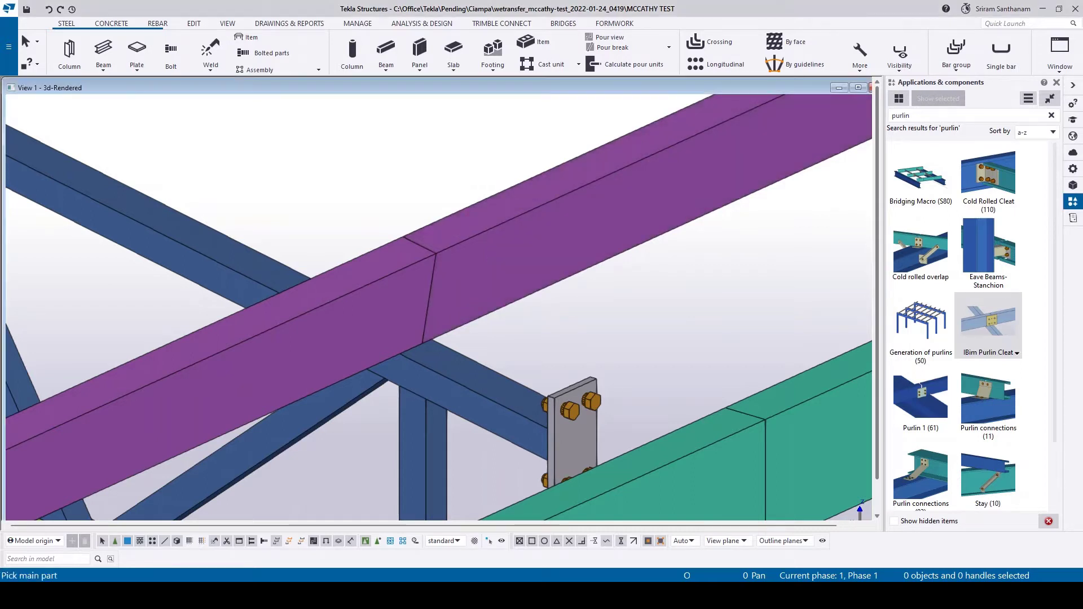
# Create an IBim Purlin Cleat joining the two purlins to the truss member.
pyautogui.click(474, 401)
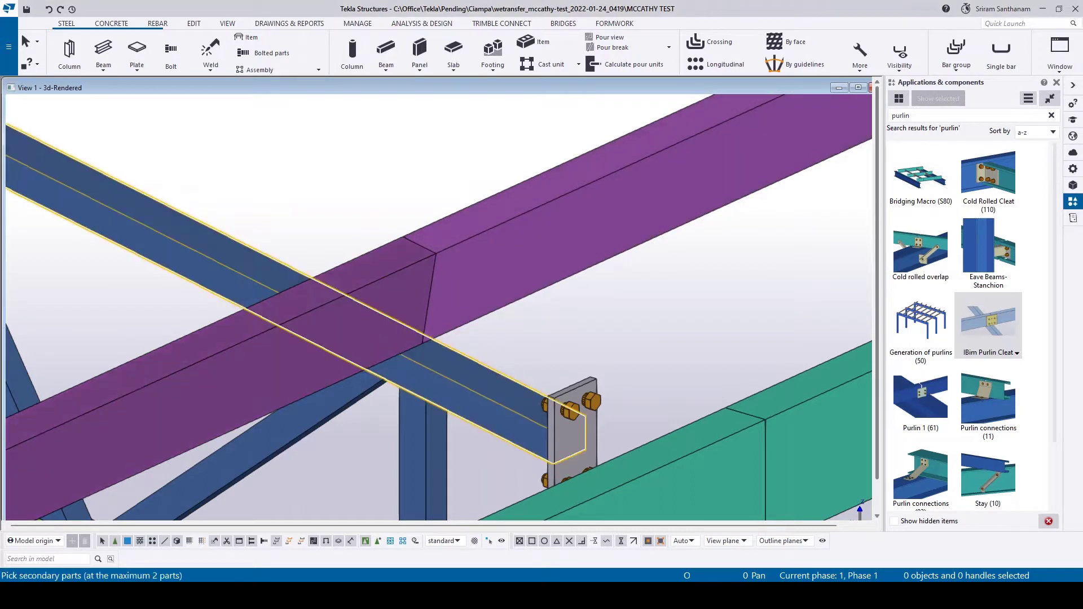
pyautogui.click(339, 305)
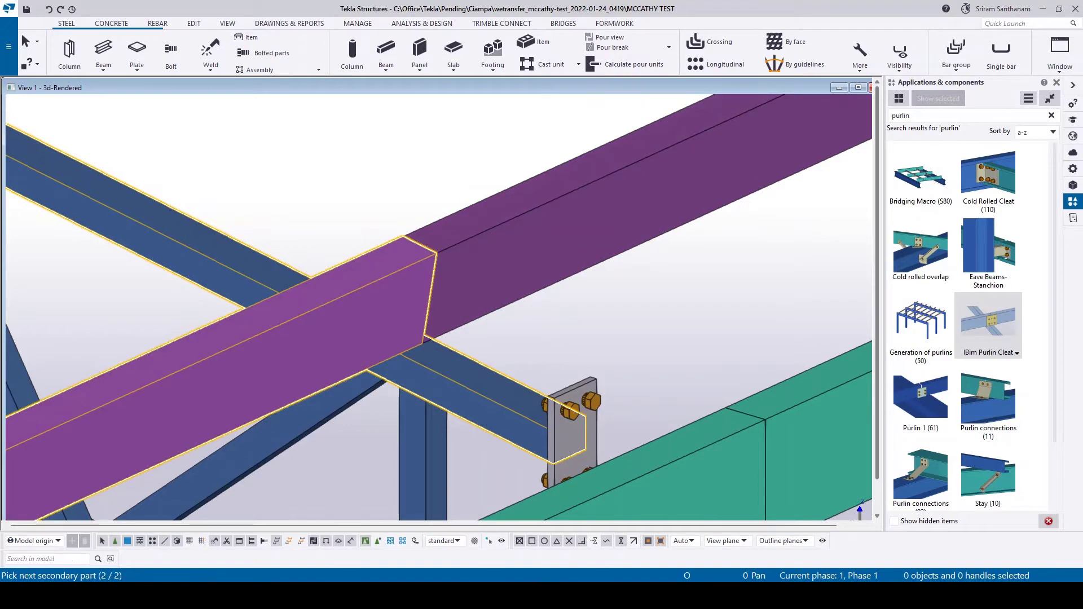
pyautogui.click(593, 220)
pyautogui.middleClick(592, 220)
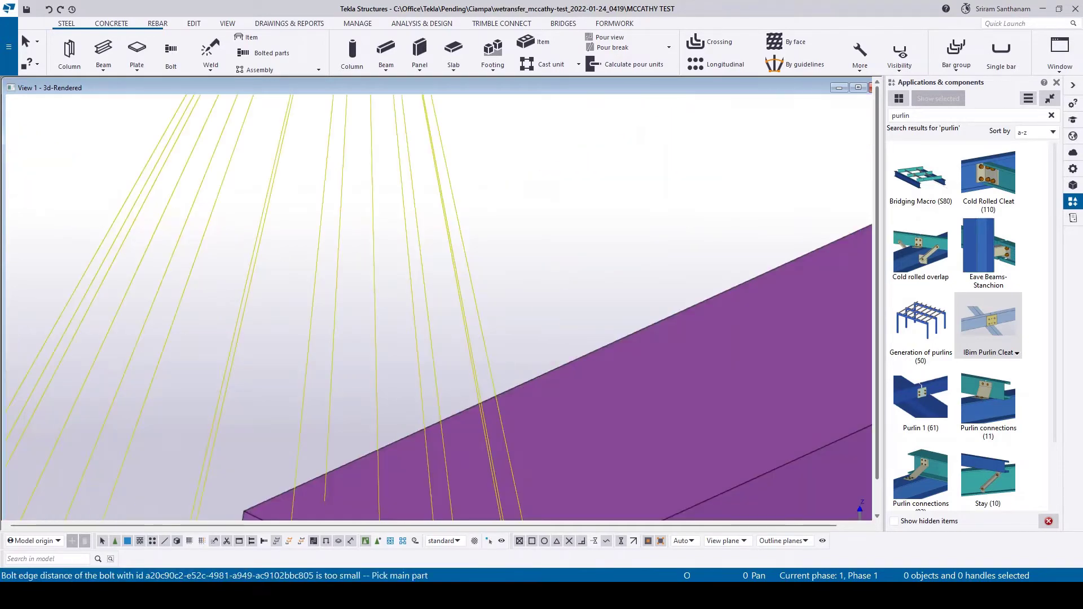
# Interrupt the cleat command and select the new cleat connection.
pyautogui.rightClick(447, 153)
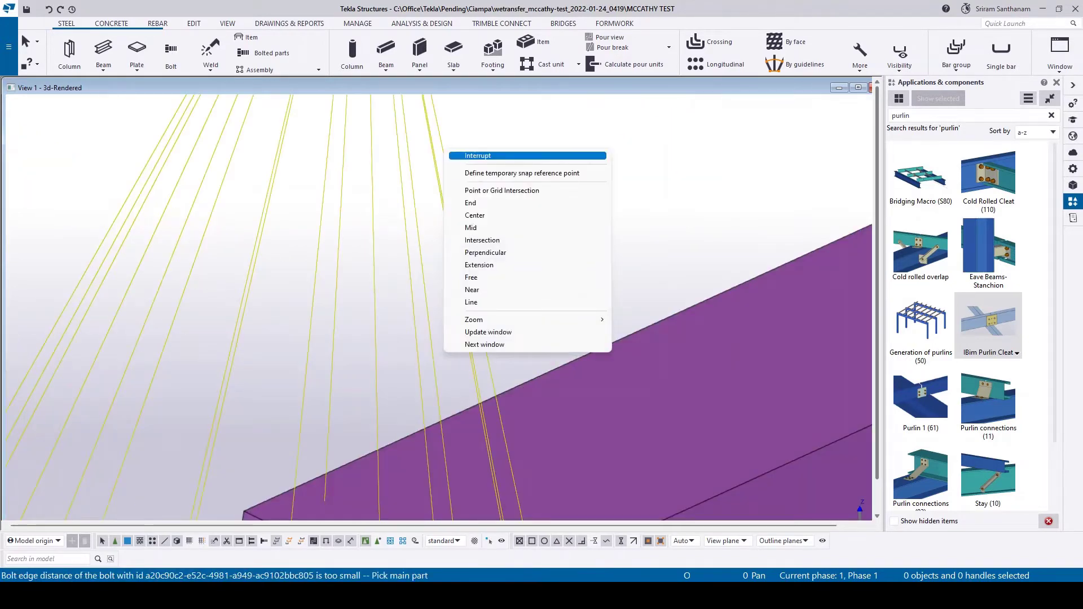
pyautogui.click(474, 155)
pyautogui.scroll(-3, 499, 212)
pyautogui.scroll(-2, 500, 212)
pyautogui.scroll(-1, 500, 211)
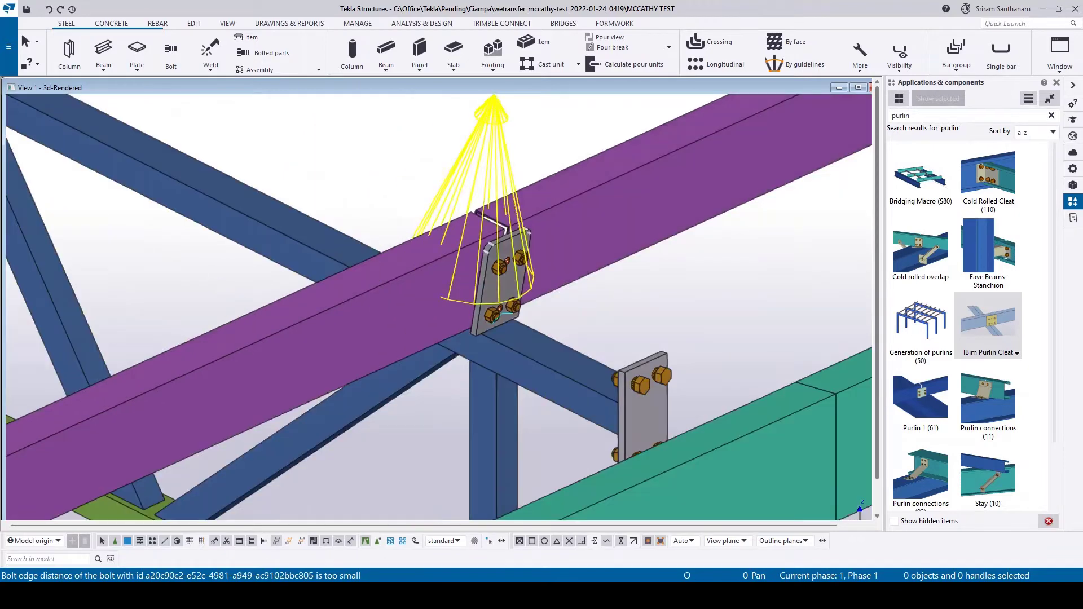
pyautogui.click(512, 305)
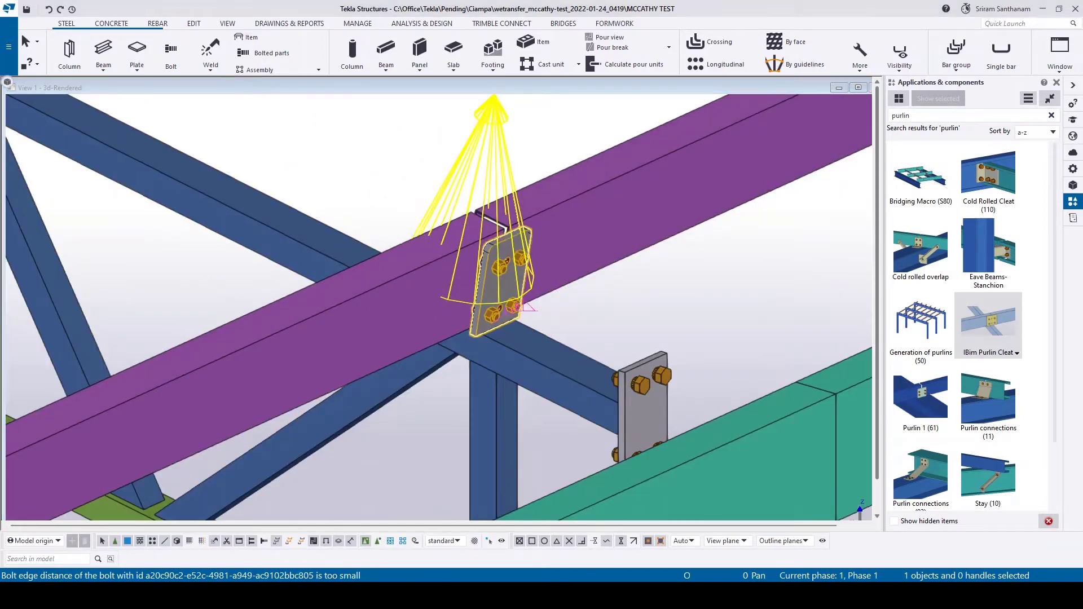
# Bring up the IBim Truss Overlap settings of the cleat and move them higher on screen.
pyautogui.doubleClick(512, 305)
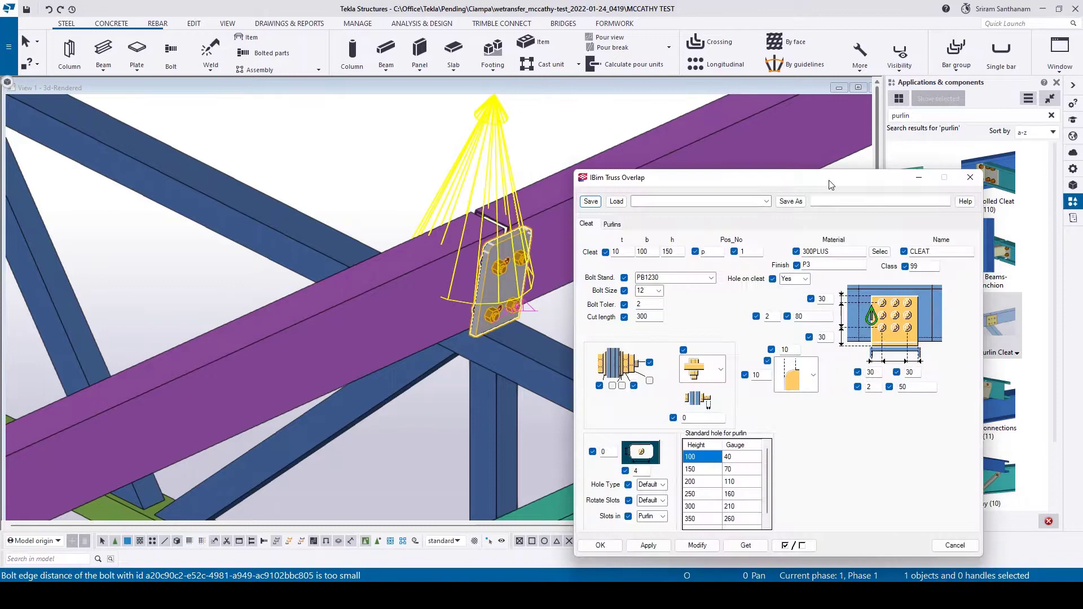
pyautogui.moveTo(832, 180); pyautogui.dragTo(823, 112)
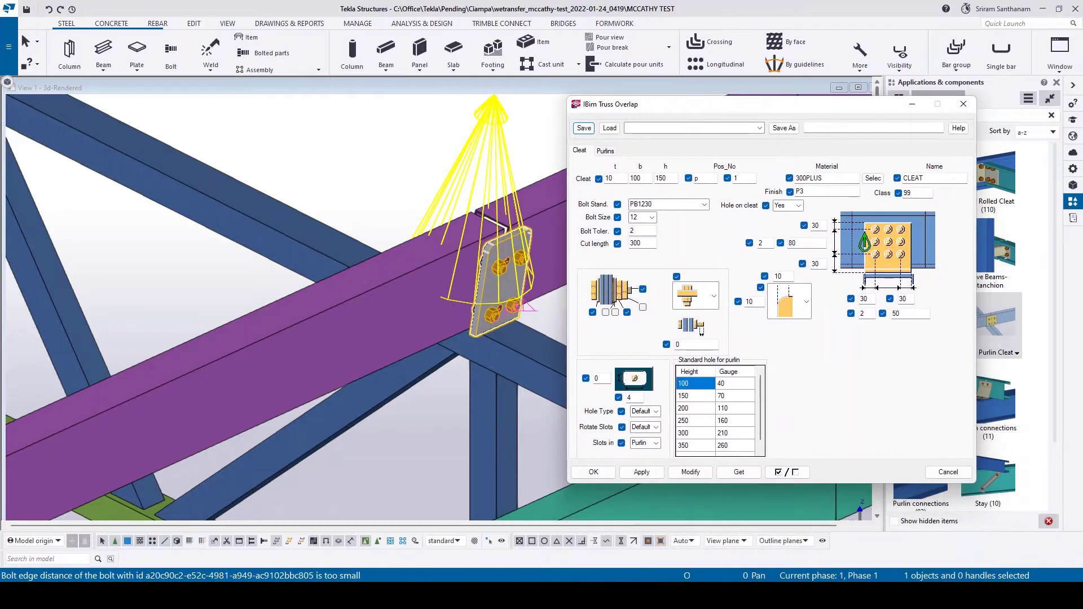
pyautogui.scroll(-3, 500, 288)
pyautogui.scroll(3, 381, 288)
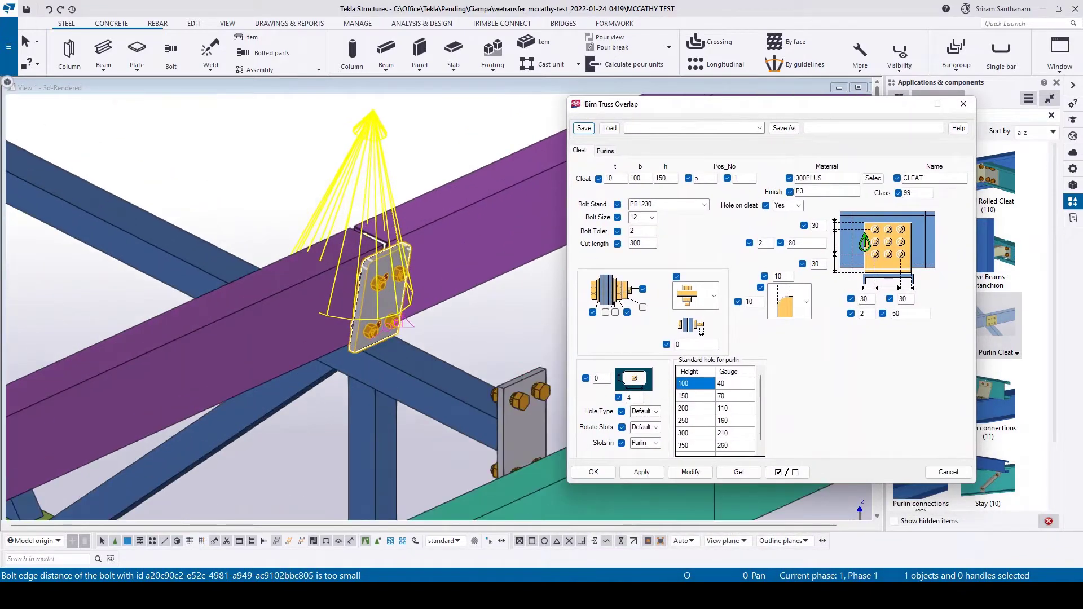
pyautogui.scroll(1, 360, 275)
pyautogui.scroll(1, 360, 274)
pyautogui.scroll(1, 359, 274)
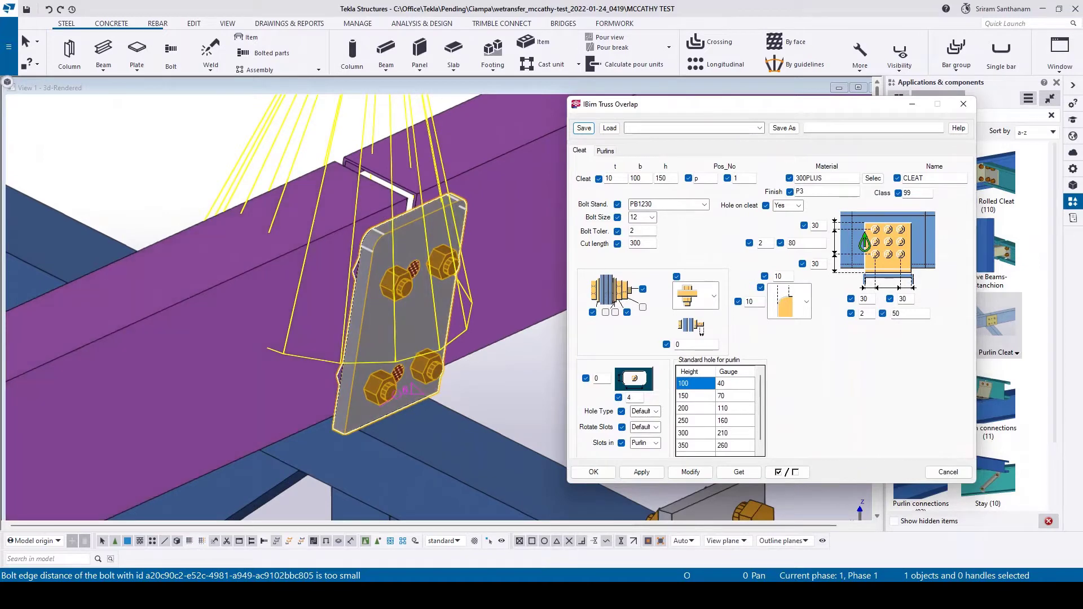
pyautogui.scroll(2, 415, 271)
pyautogui.scroll(2, 414, 271)
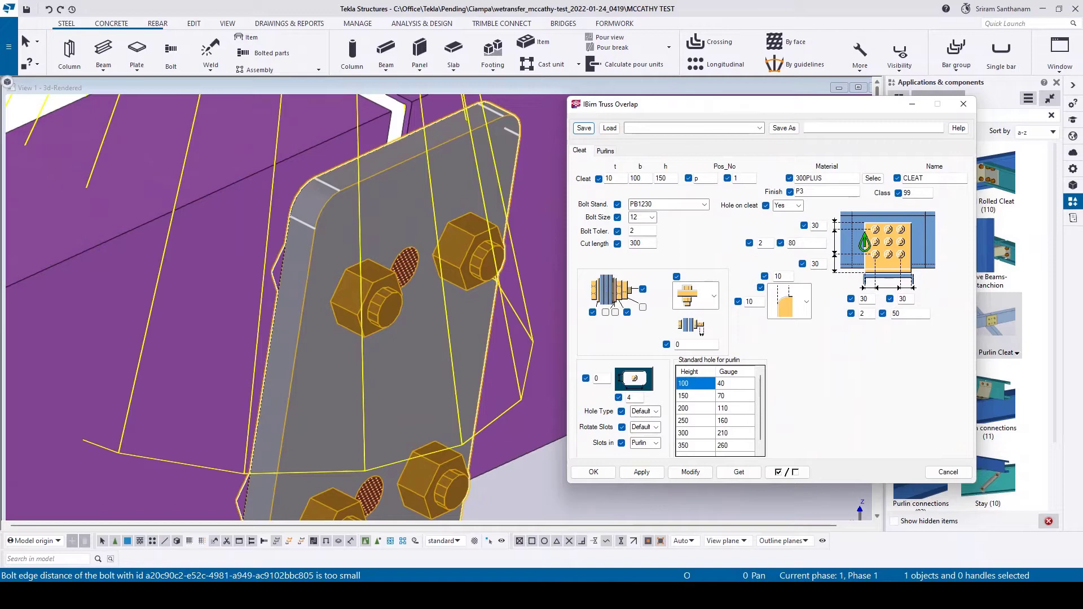
pyautogui.scroll(-4, 389, 245)
pyautogui.scroll(-2, 390, 246)
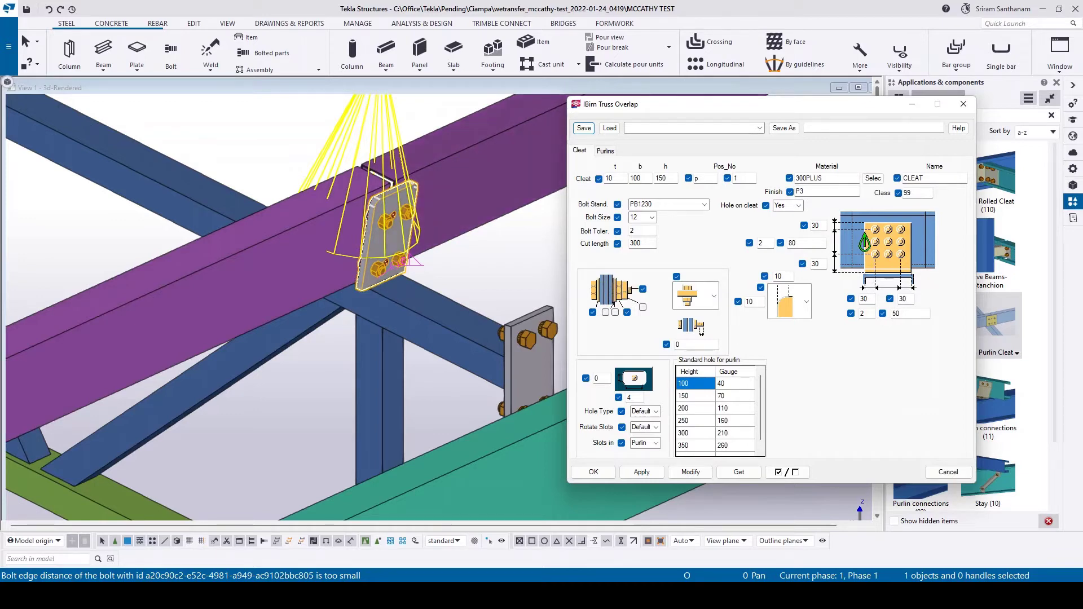
pyautogui.scroll(5, 403, 219)
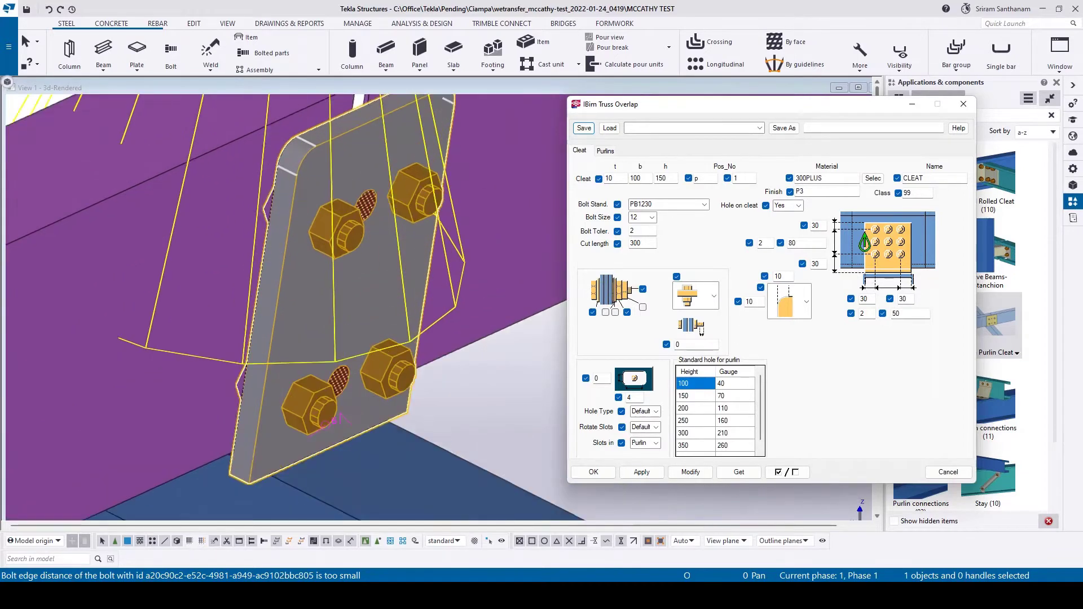
pyautogui.scroll(-3, 330, 423)
pyautogui.scroll(-2, 335, 398)
pyautogui.scroll(-3, 337, 377)
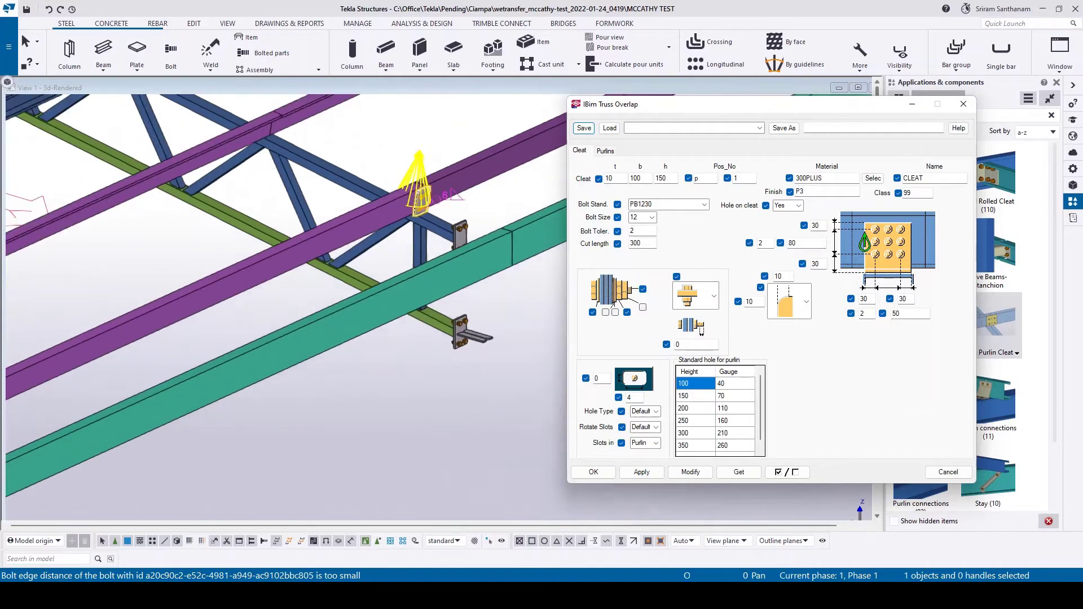
pyautogui.scroll(-3, 340, 364)
pyautogui.scroll(1, 339, 364)
pyautogui.scroll(3, 368, 314)
pyautogui.scroll(2, 367, 315)
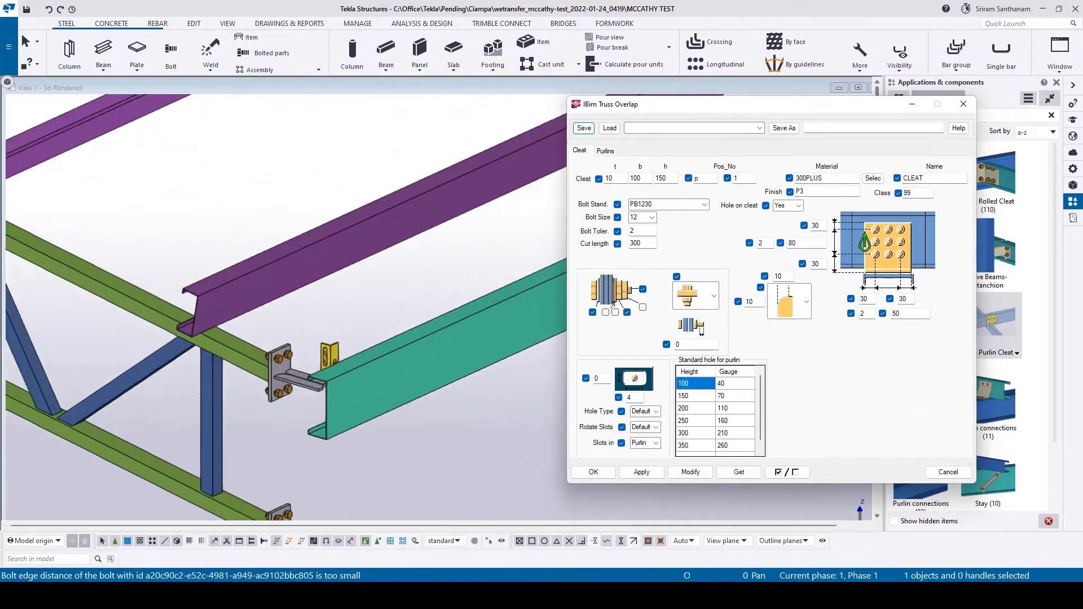
pyautogui.scroll(2, 367, 314)
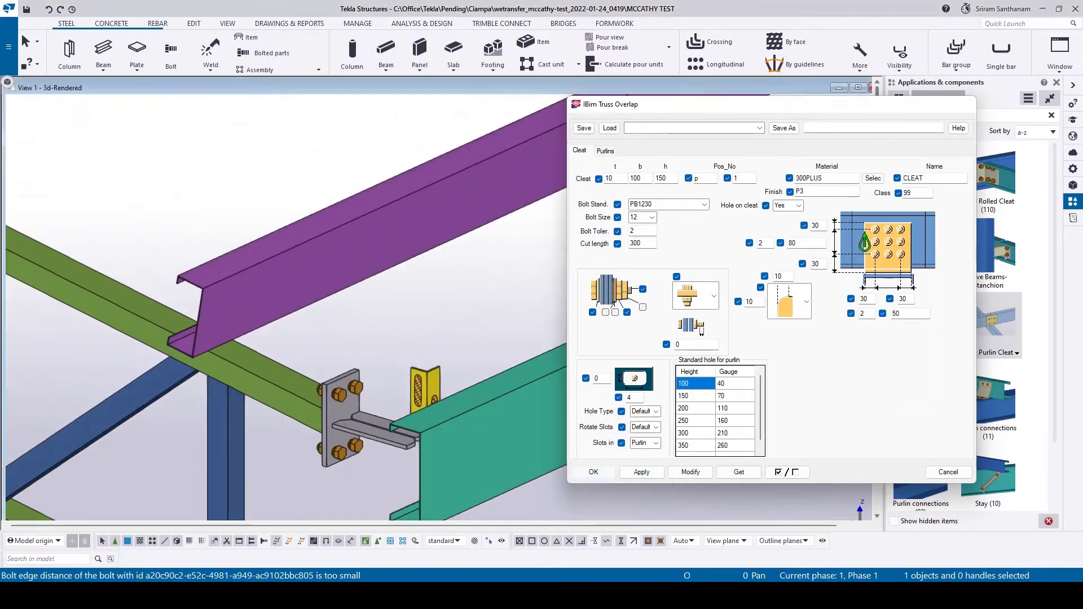
pyautogui.click(593, 472)
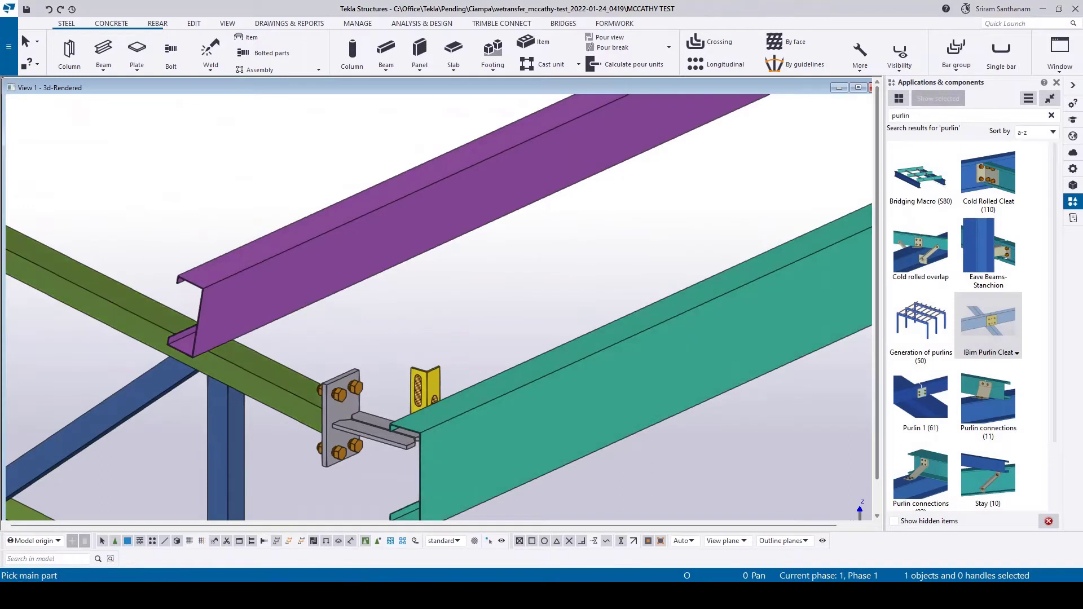
pyautogui.click(102, 296)
pyautogui.click(474, 200)
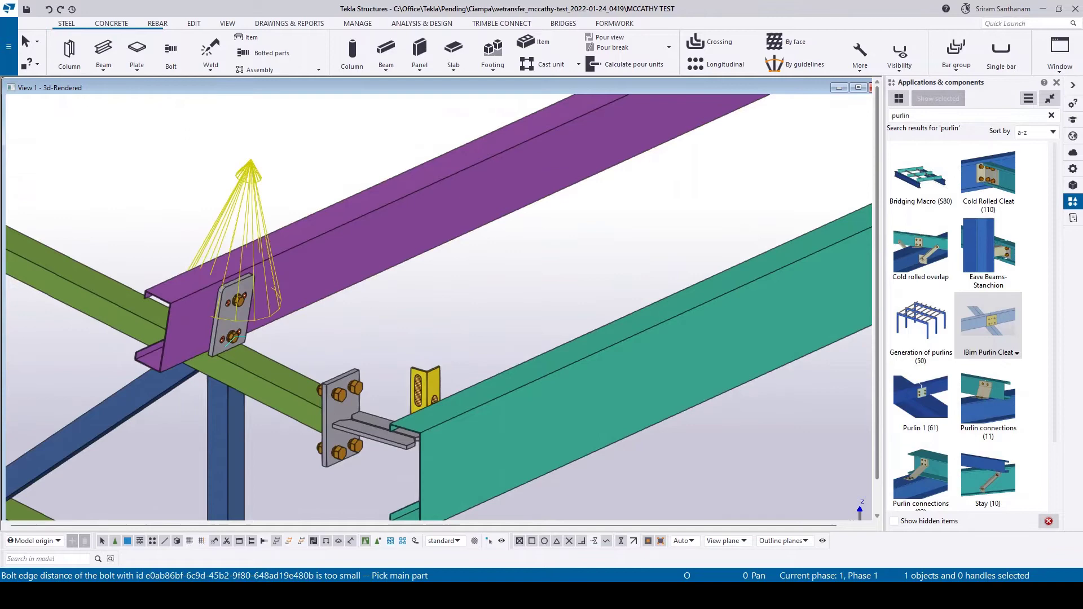
pyautogui.scroll(2, 240, 317)
pyautogui.scroll(2, 240, 317)
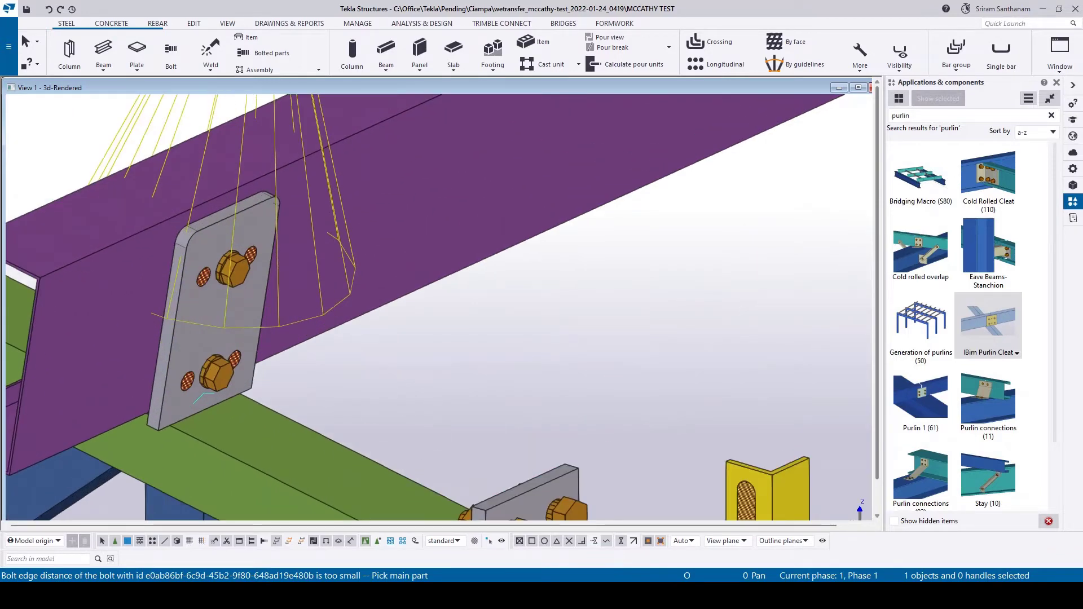
pyautogui.scroll(2, 204, 279)
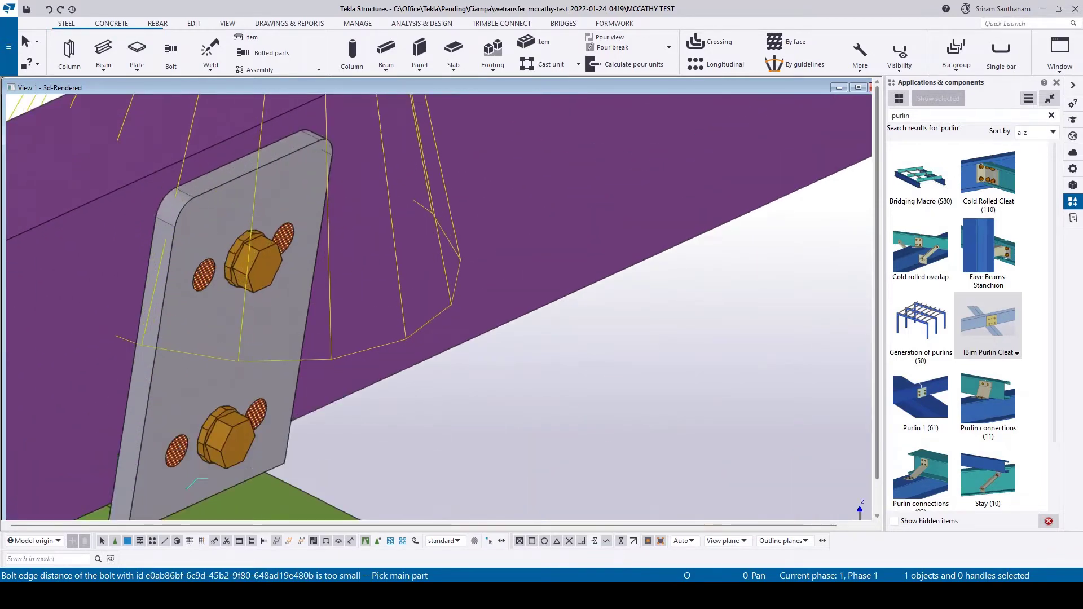
pyautogui.scroll(-3, 203, 289)
pyautogui.scroll(-2, 204, 288)
pyautogui.rightClick(208, 172)
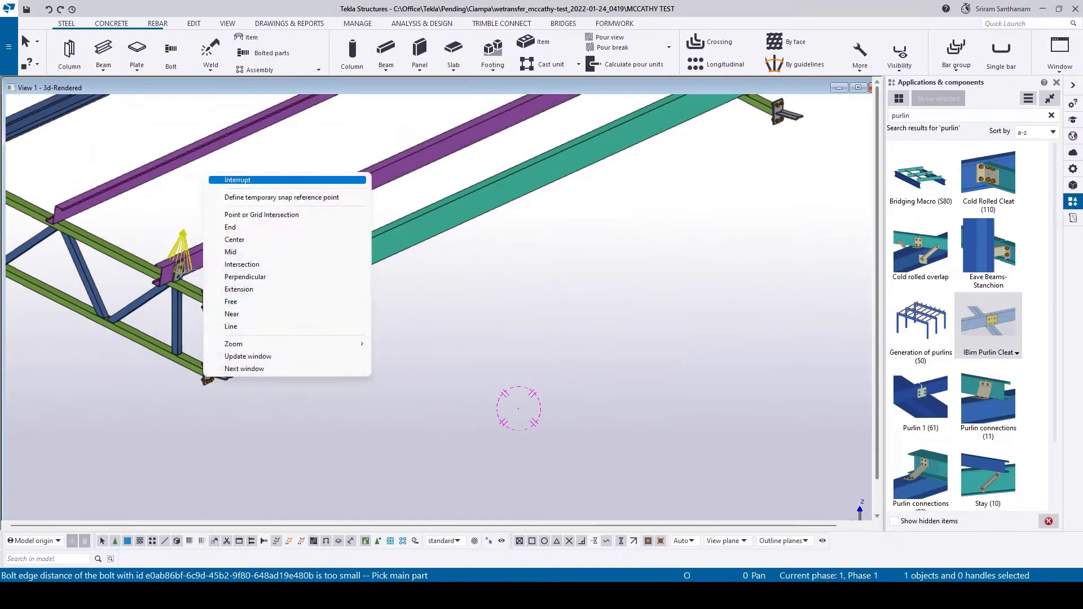
pyautogui.click(246, 177)
pyautogui.scroll(-2, 448, 398)
pyautogui.scroll(2, 316, 378)
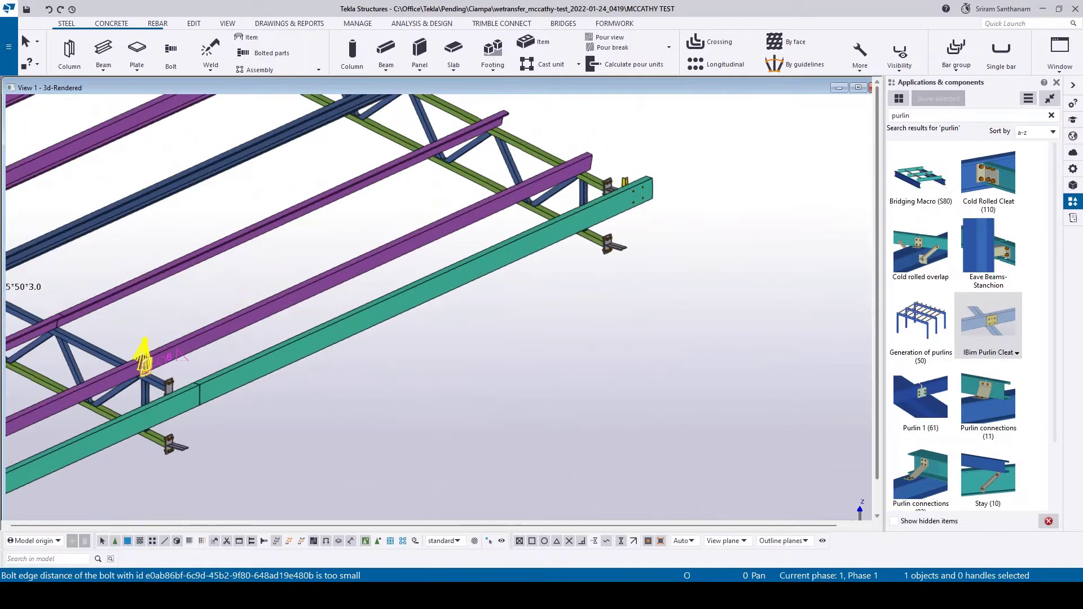
pyautogui.scroll(-2, 338, 364)
pyautogui.scroll(-1, 361, 350)
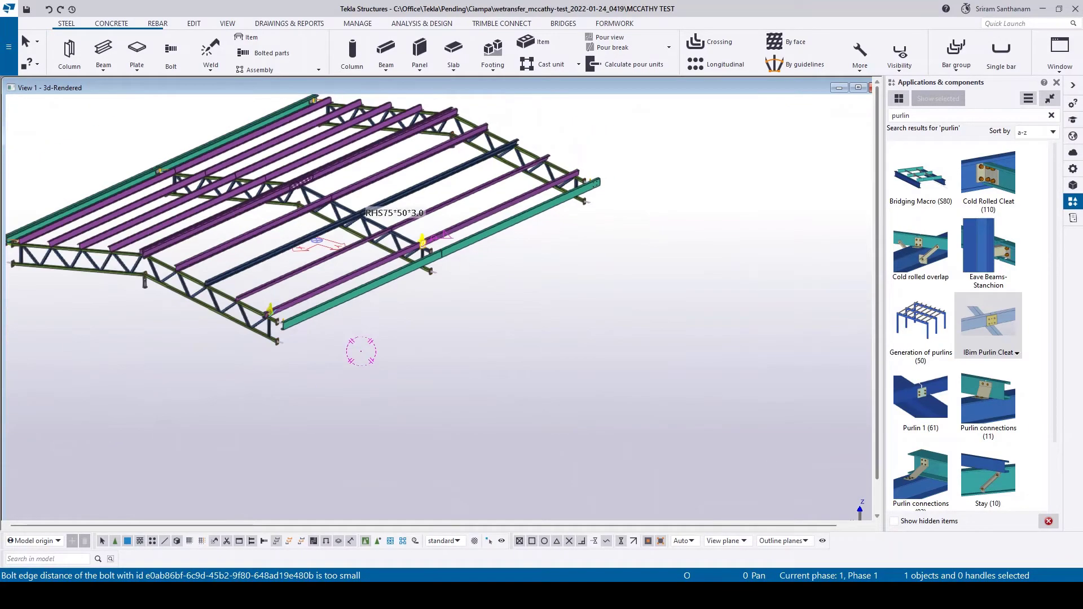
pyautogui.scroll(3, 360, 351)
pyautogui.scroll(2, 360, 350)
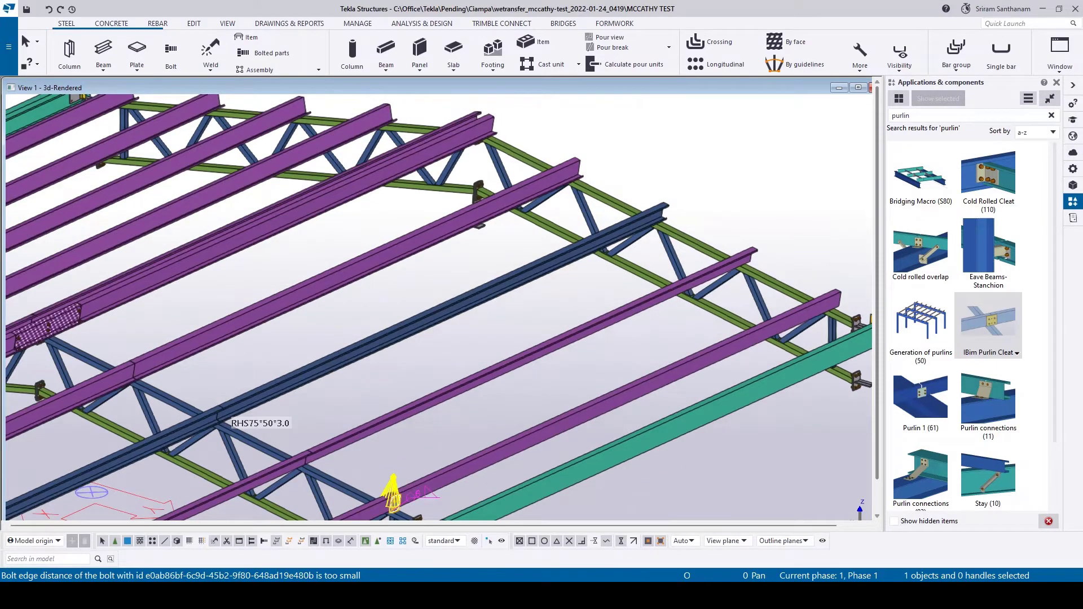
pyautogui.scroll(2, 391, 495)
pyautogui.keyDown('ctrl'); pyautogui.moveTo(392, 496); pyautogui.dragTo(611, 231, button='middle'); pyautogui.keyUp('ctrl')
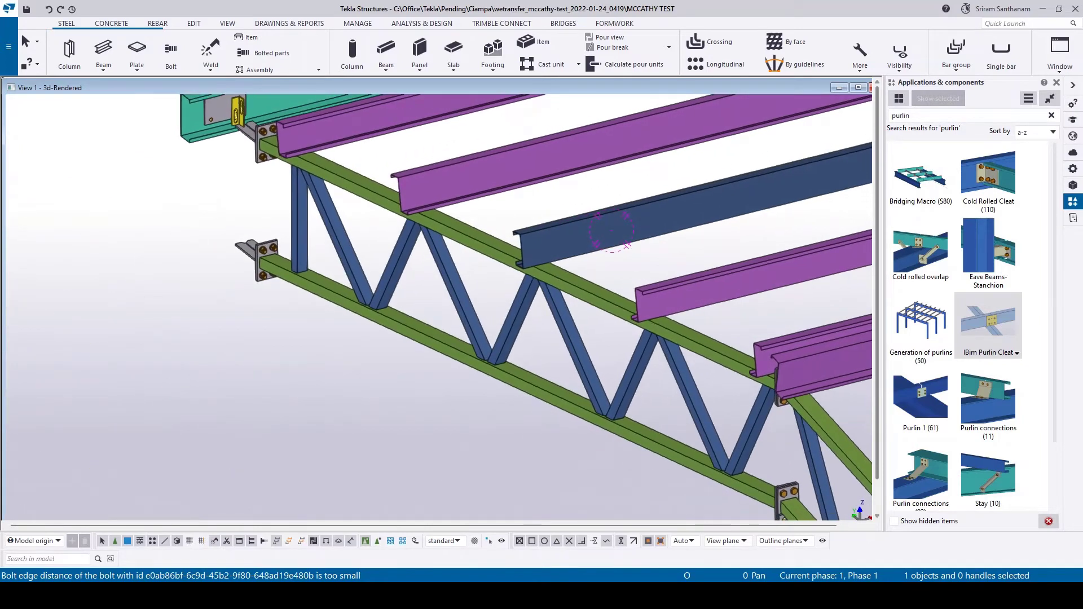
# Create a purlin cleat joining the blue purlin to the green truss chord.
pyautogui.click(576, 283)
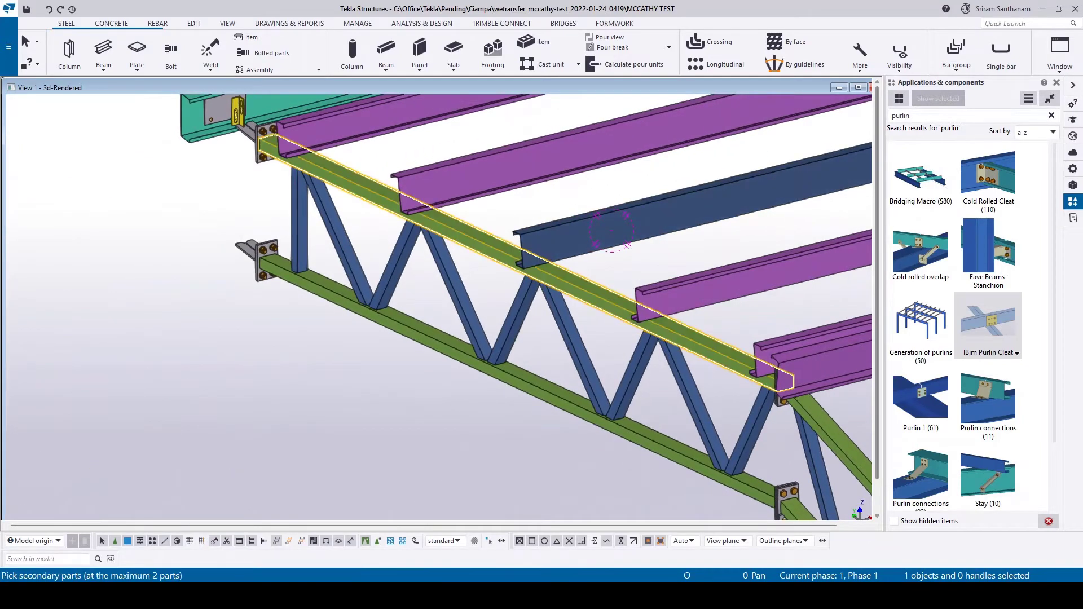
pyautogui.click(614, 230)
pyautogui.middleClick(613, 230)
pyautogui.scroll(5, 614, 230)
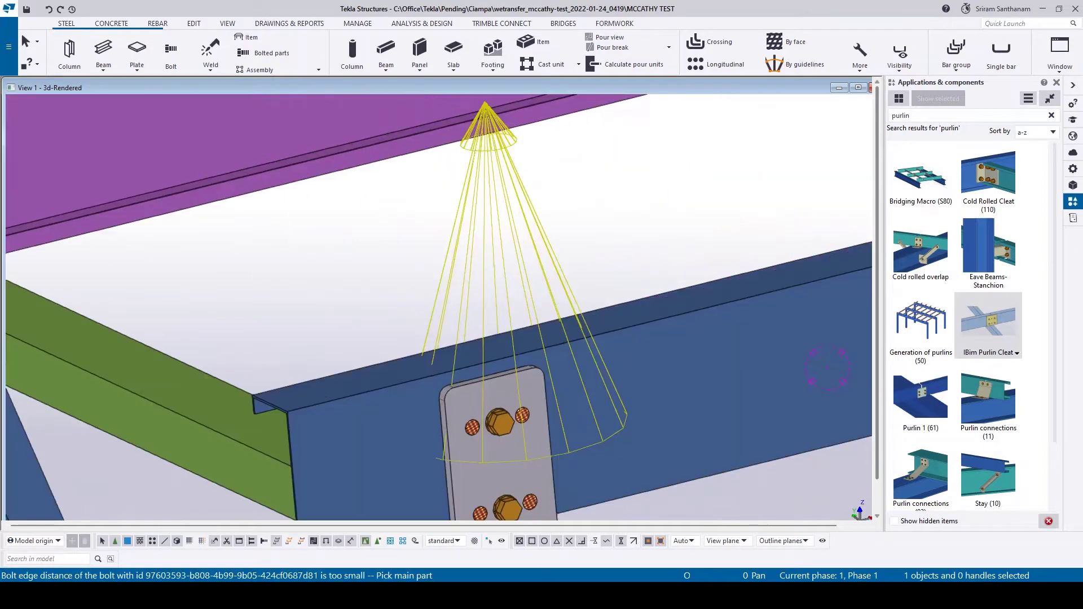
pyautogui.scroll(-5, 585, 178)
pyautogui.scroll(-3, 584, 178)
pyautogui.scroll(-2, 585, 179)
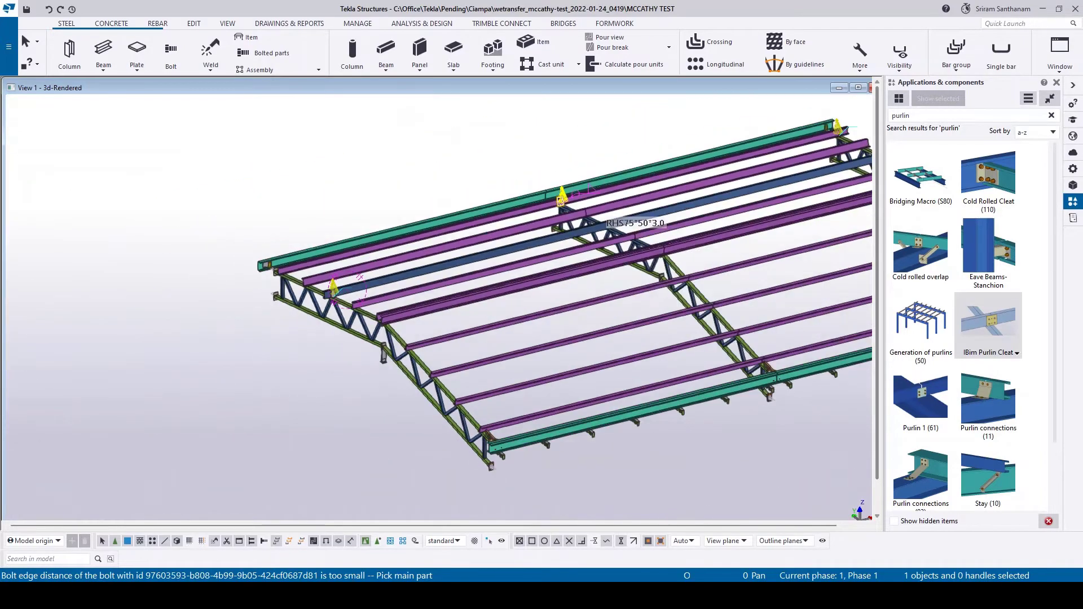
pyautogui.scroll(5, 559, 182)
pyautogui.scroll(4, 558, 183)
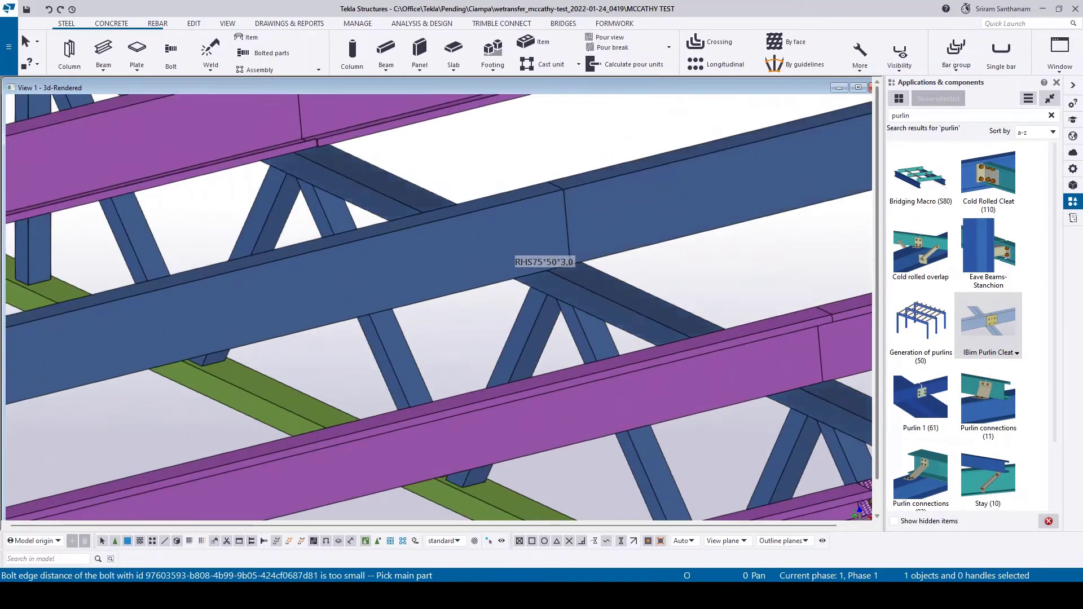
# Create a second cleat for the RHS75*50*3.0 purlin and interrupt the command.
pyautogui.click(541, 258)
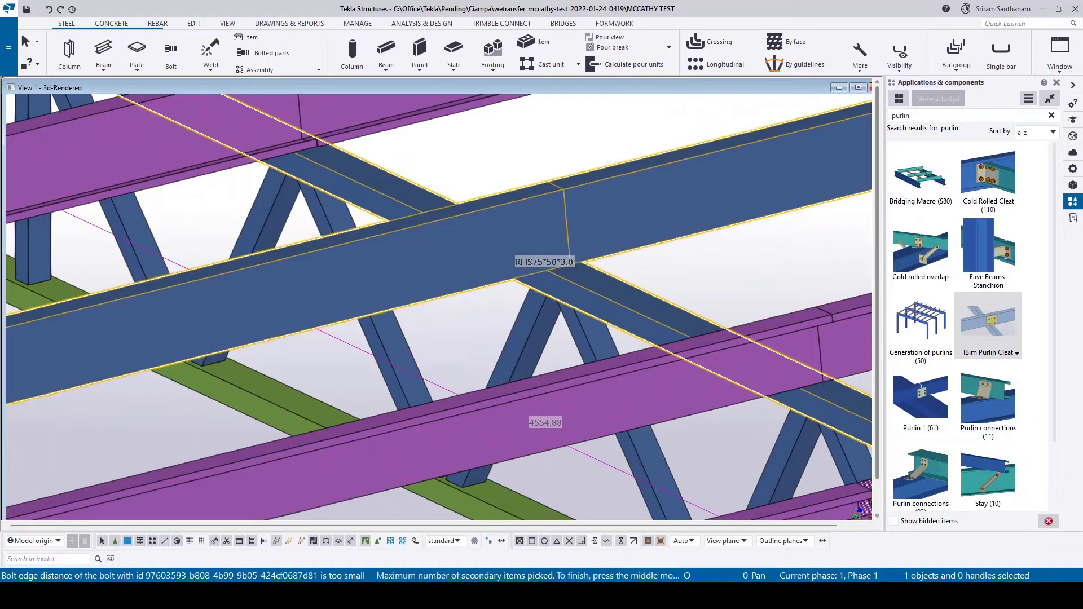
pyautogui.middleClick(541, 258)
pyautogui.scroll(5, 542, 258)
pyautogui.scroll(-3, 571, 129)
pyautogui.rightClick(572, 129)
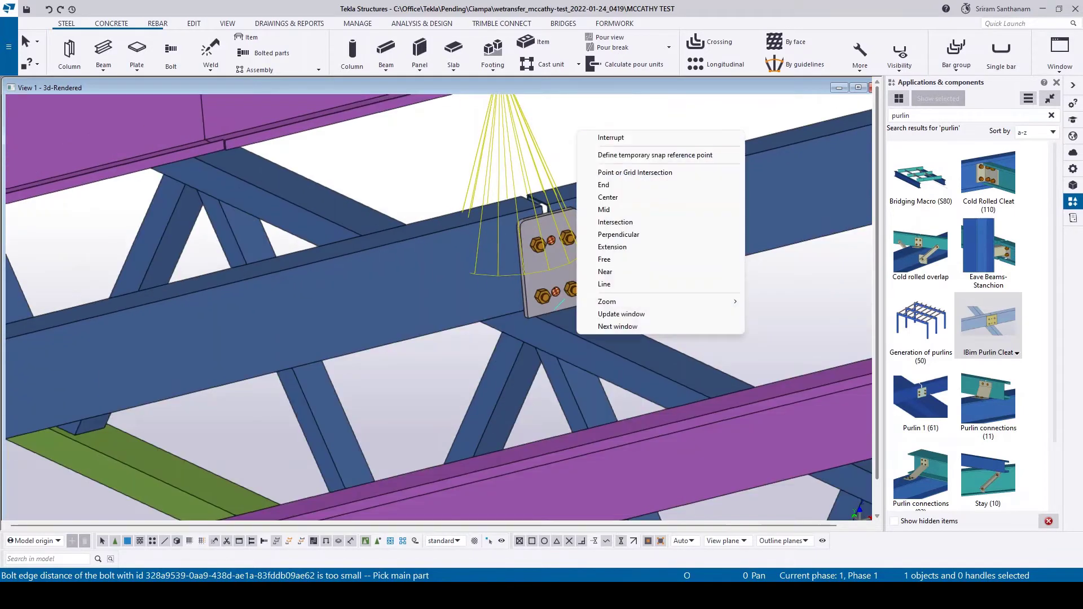
pyautogui.click(601, 138)
pyautogui.scroll(-2, 601, 139)
pyautogui.scroll(-2, 601, 138)
pyautogui.scroll(2, 651, 218)
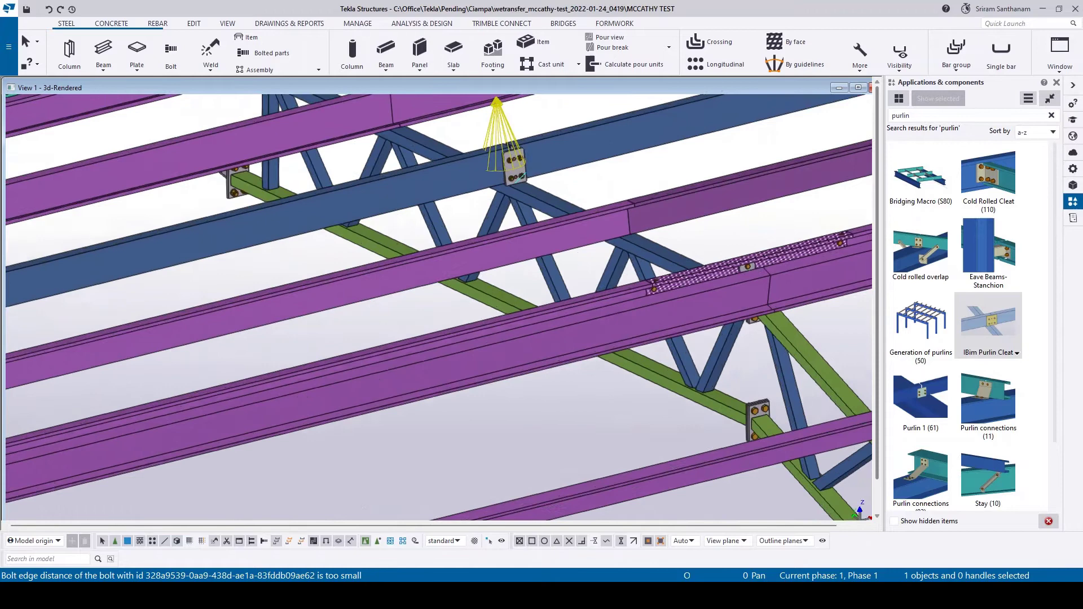
pyautogui.scroll(2, 652, 217)
# Repeat the cleat command and join a purple purlin to the truss chord.
pyautogui.press('Return')
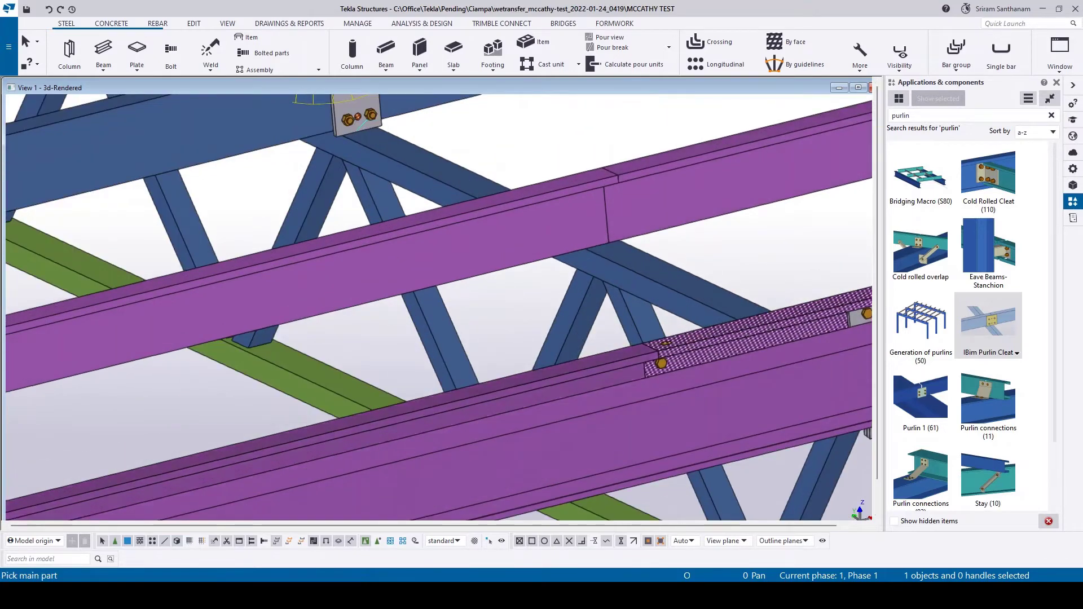
pyautogui.click(678, 292)
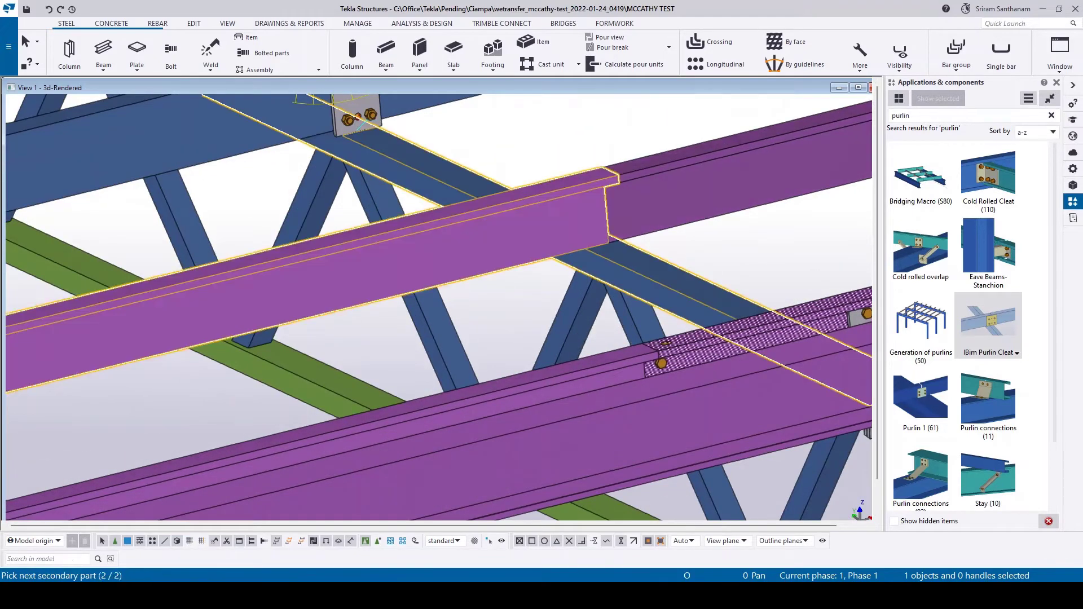
pyautogui.click(737, 194)
pyautogui.middleClick(625, 128)
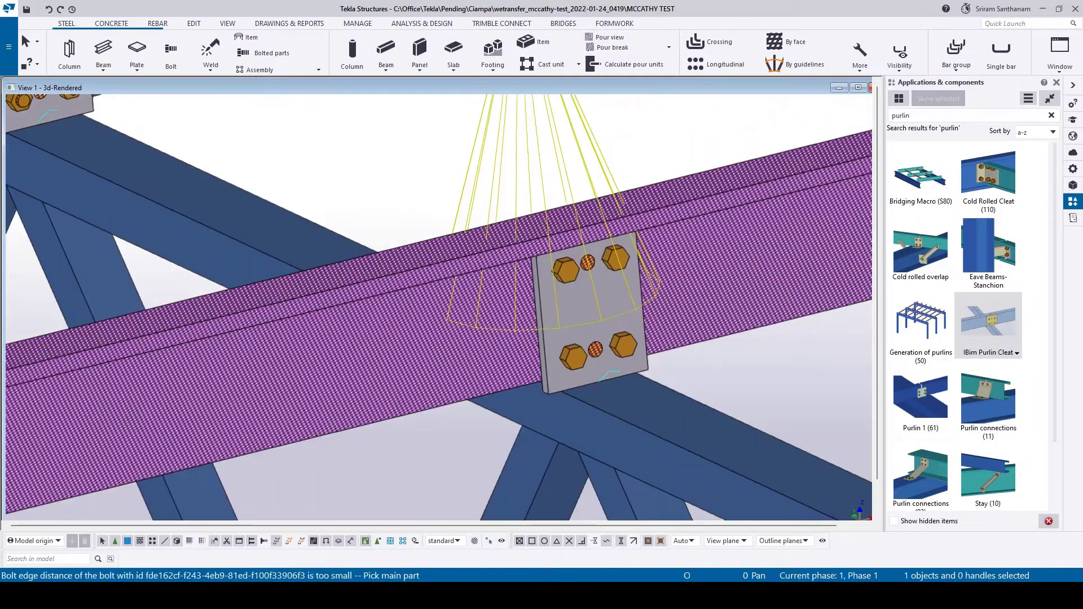
pyautogui.rightClick(624, 129)
pyautogui.press('Escape')
pyautogui.scroll(-3, 625, 254)
pyautogui.scroll(-3, 440, 305)
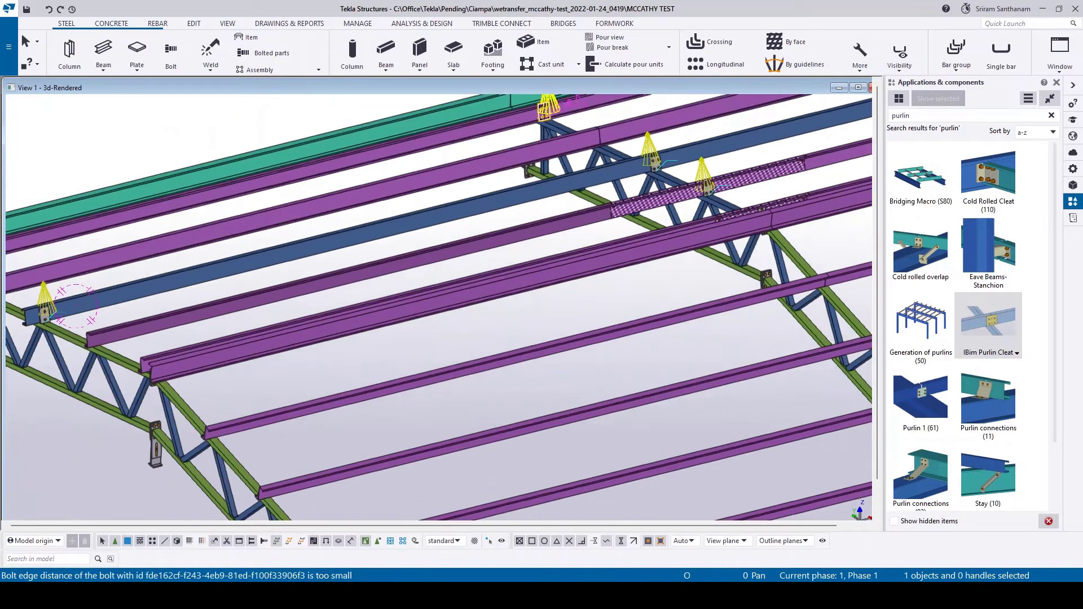
pyautogui.scroll(3, 440, 305)
pyautogui.scroll(3, 440, 305)
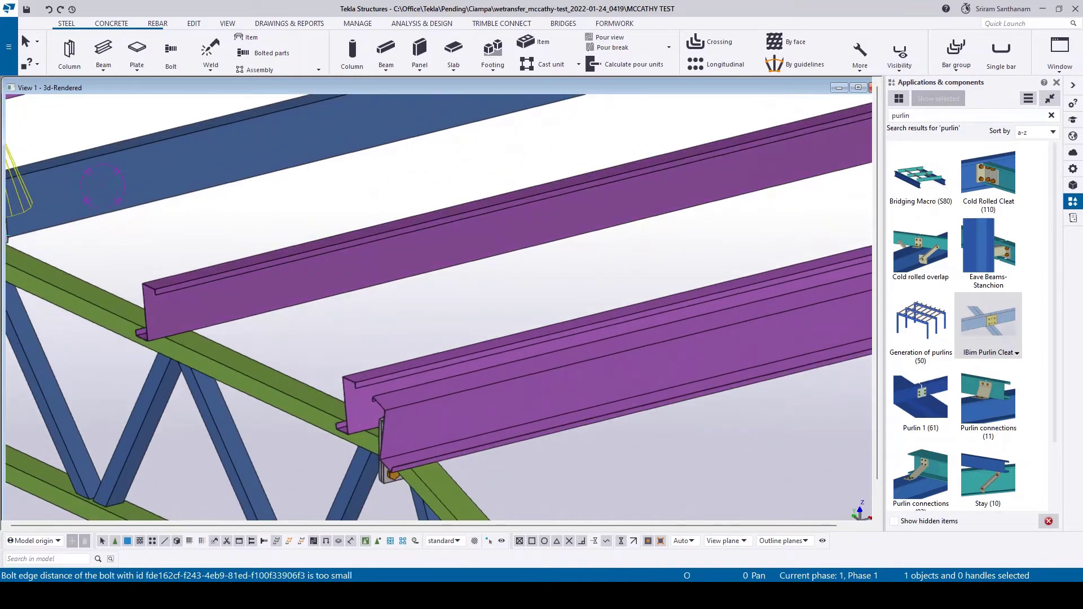
# Create another cleat joining two purple purlins to the green chord, then interrupt.
pyautogui.click(254, 373)
pyautogui.click(508, 225)
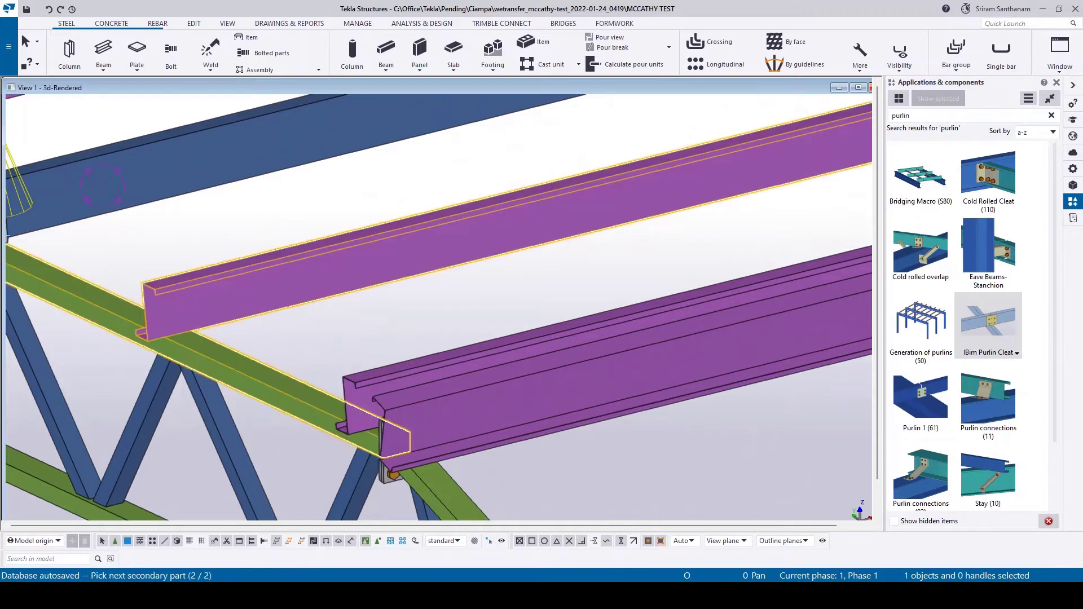
pyautogui.click(593, 355)
pyautogui.scroll(3, 381, 407)
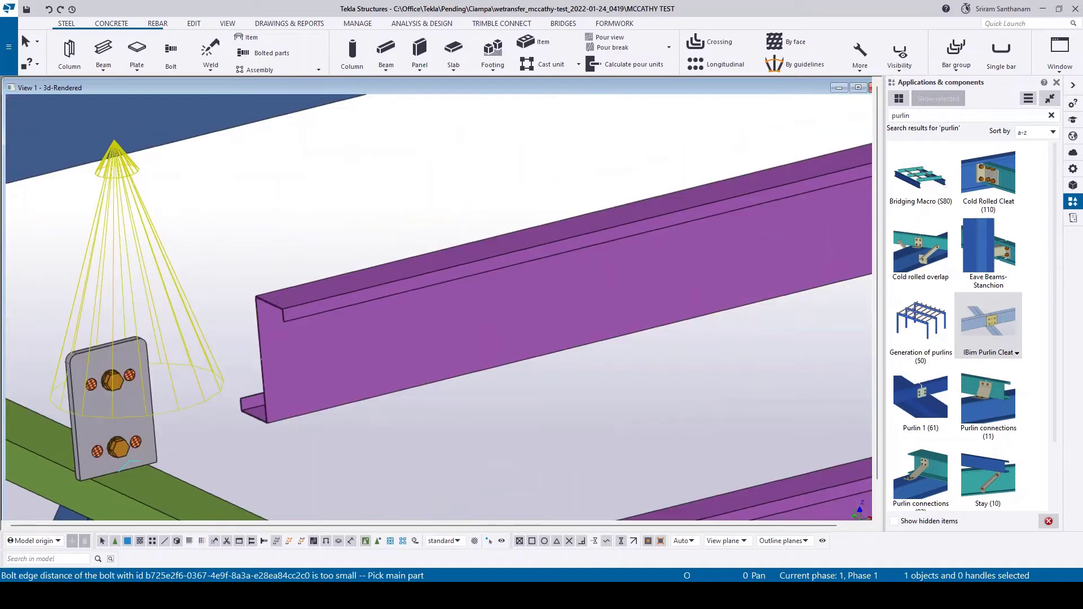
pyautogui.rightClick(217, 195)
pyautogui.click(246, 202)
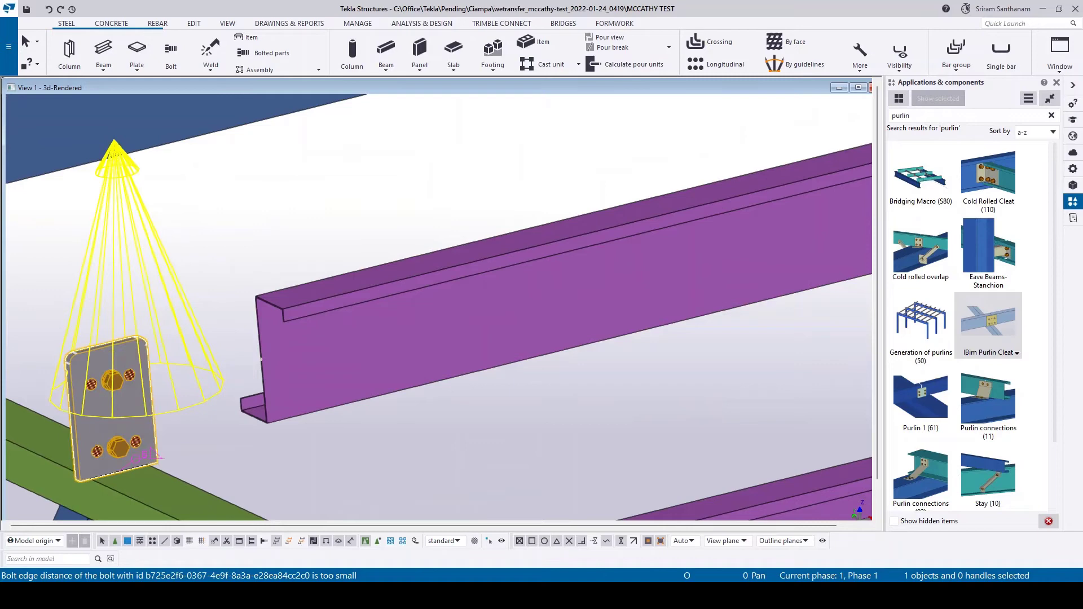
# Change the cleat's purlin overlap from -200 to 250 on the Purlins tab and apply it.
pyautogui.doubleClick(153, 457)
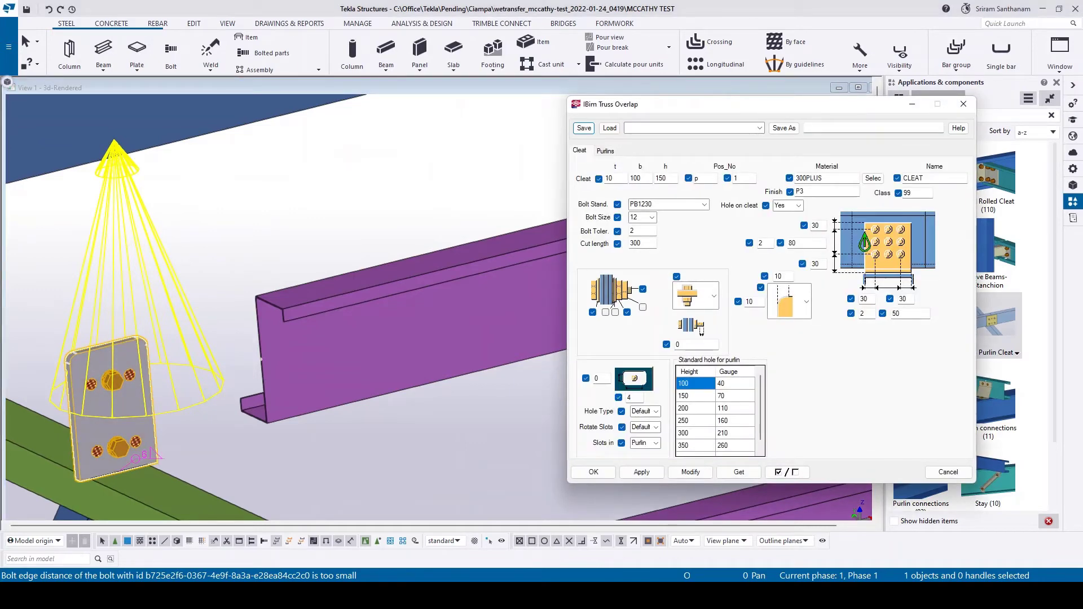
pyautogui.click(605, 151)
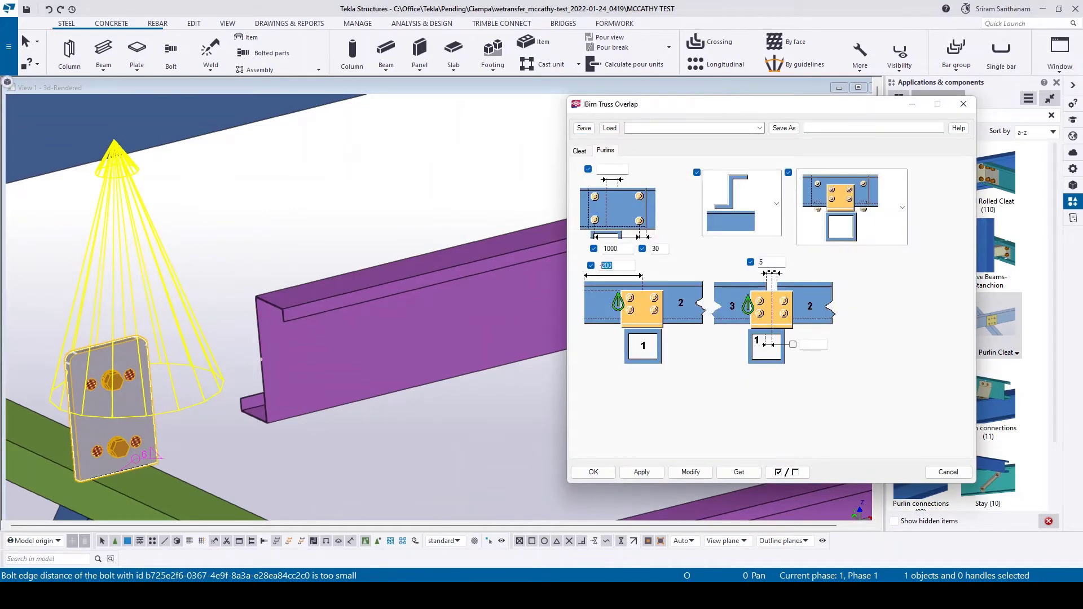
pyautogui.write('25')
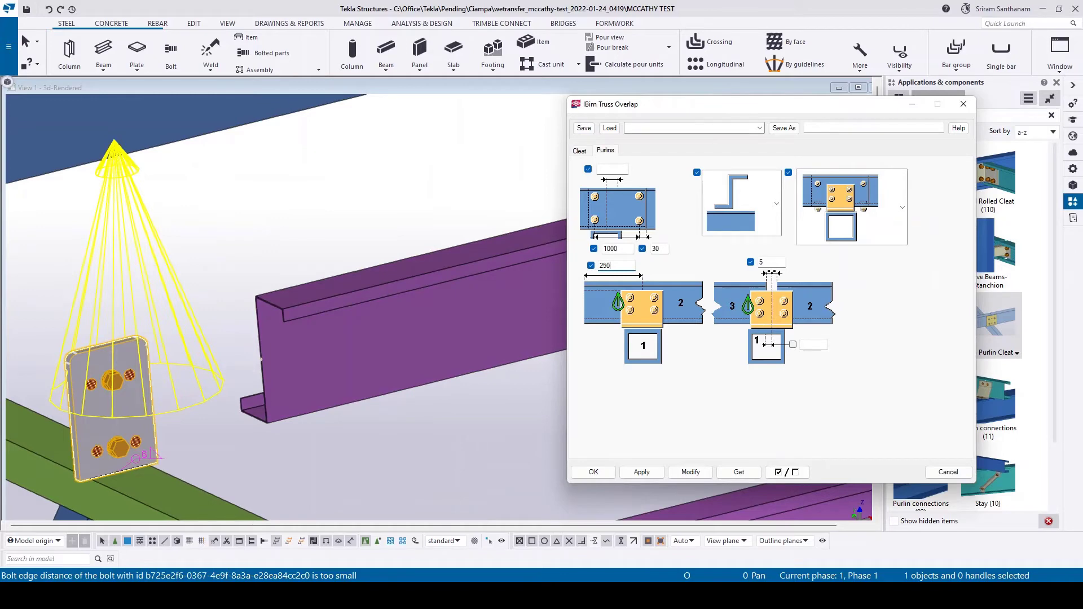
pyautogui.click(691, 472)
pyautogui.scroll(-2, 254, 245)
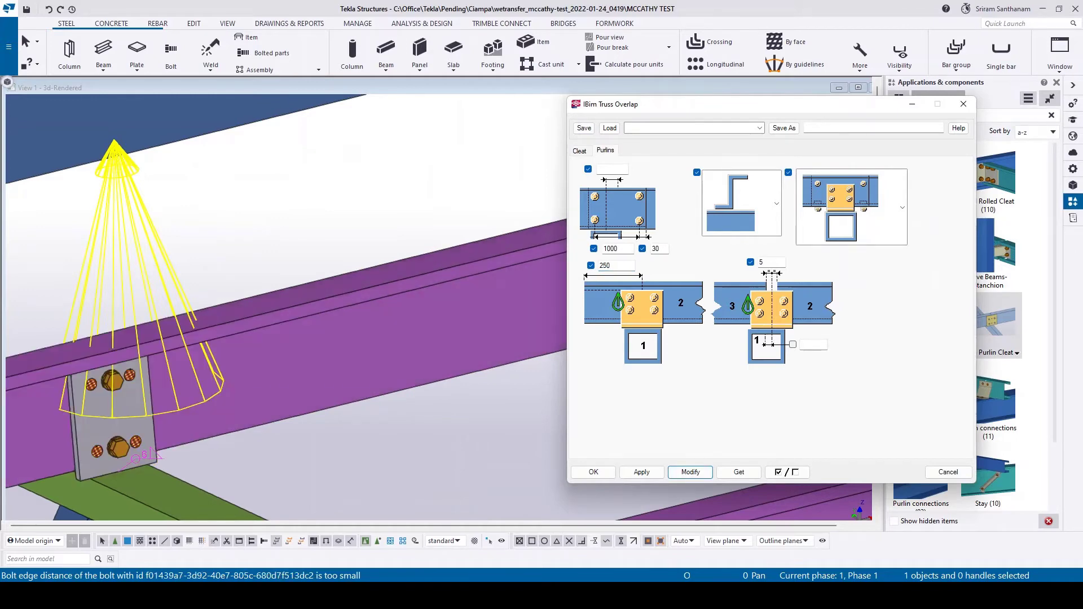
pyautogui.scroll(-3, 254, 245)
pyautogui.scroll(-2, 254, 245)
pyautogui.scroll(3, 253, 246)
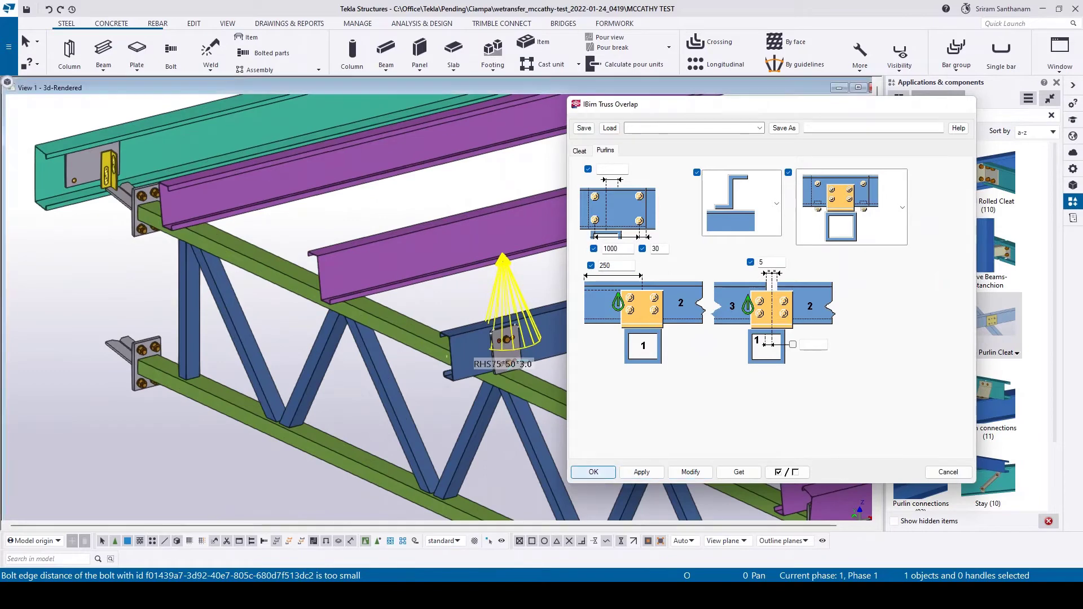
pyautogui.click(594, 471)
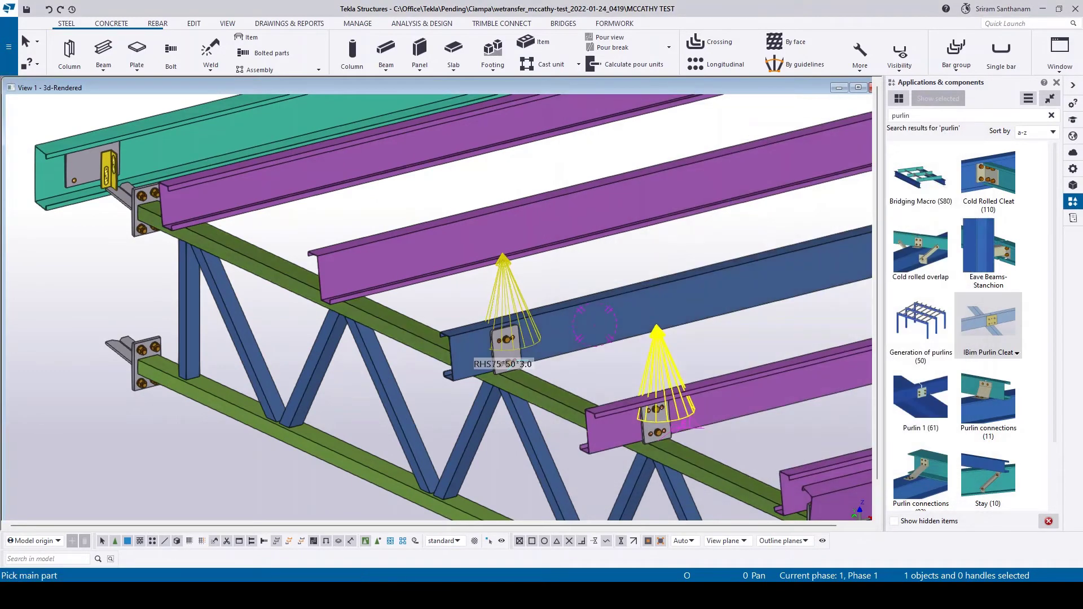
pyautogui.click(542, 399)
pyautogui.click(542, 225)
pyautogui.middleClick(592, 326)
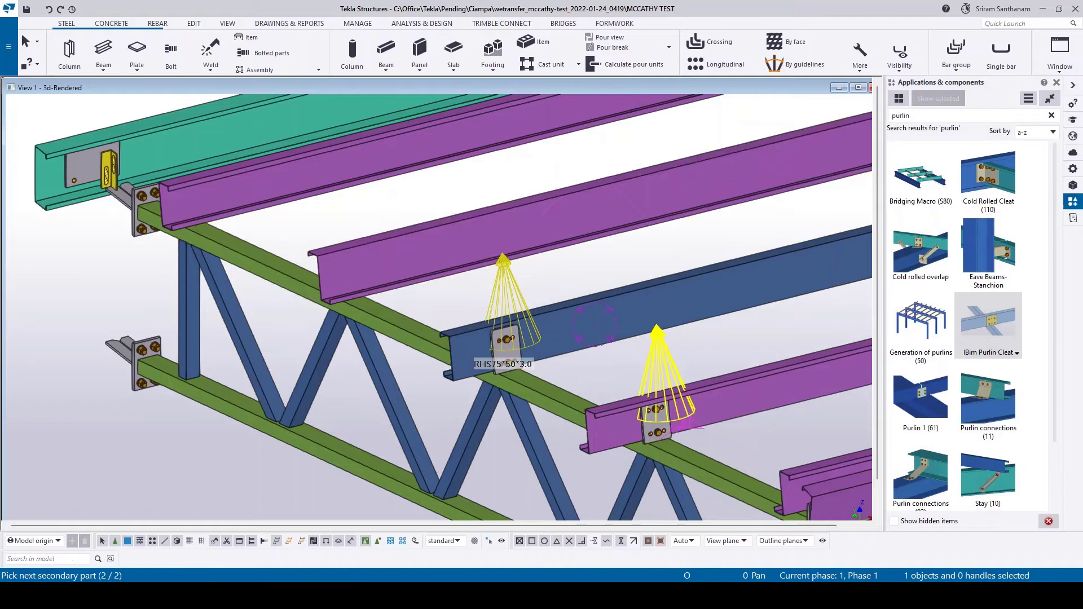
pyautogui.rightClick(392, 195)
pyautogui.press('Escape')
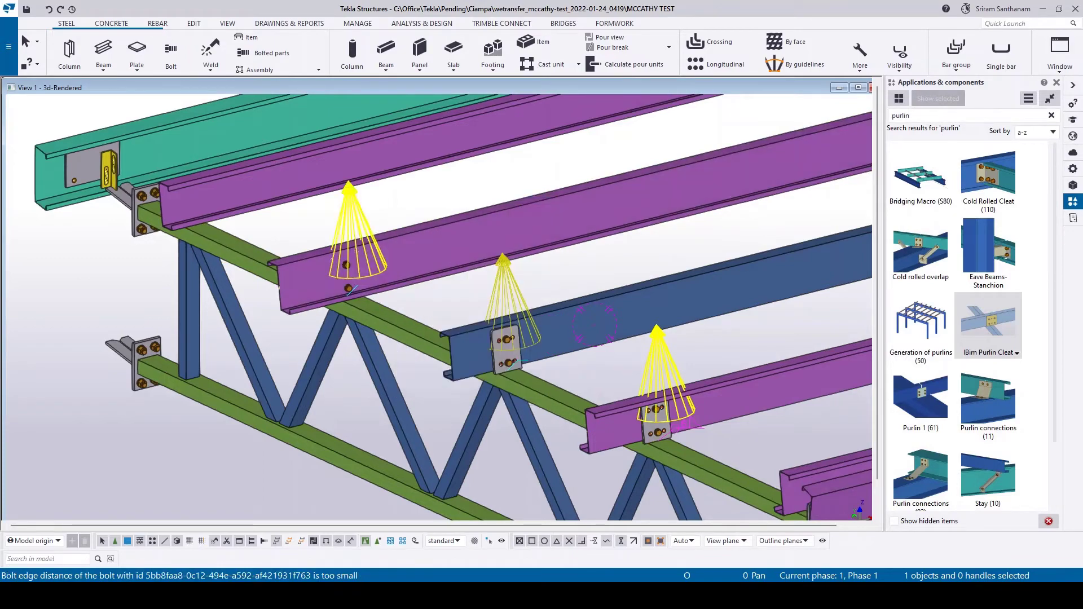
pyautogui.scroll(-5, 394, 340)
pyautogui.moveTo(394, 341)
pyautogui.keyDown('ctrl'); pyautogui.mouseDown(button='middle')
pyautogui.moveTo(369, 284)
pyautogui.moveTo(424, 297)
pyautogui.mouseUp(button='middle'); pyautogui.keyUp('ctrl')
pyautogui.scroll(-2, 424, 297)
pyautogui.scroll(5, 631, 309)
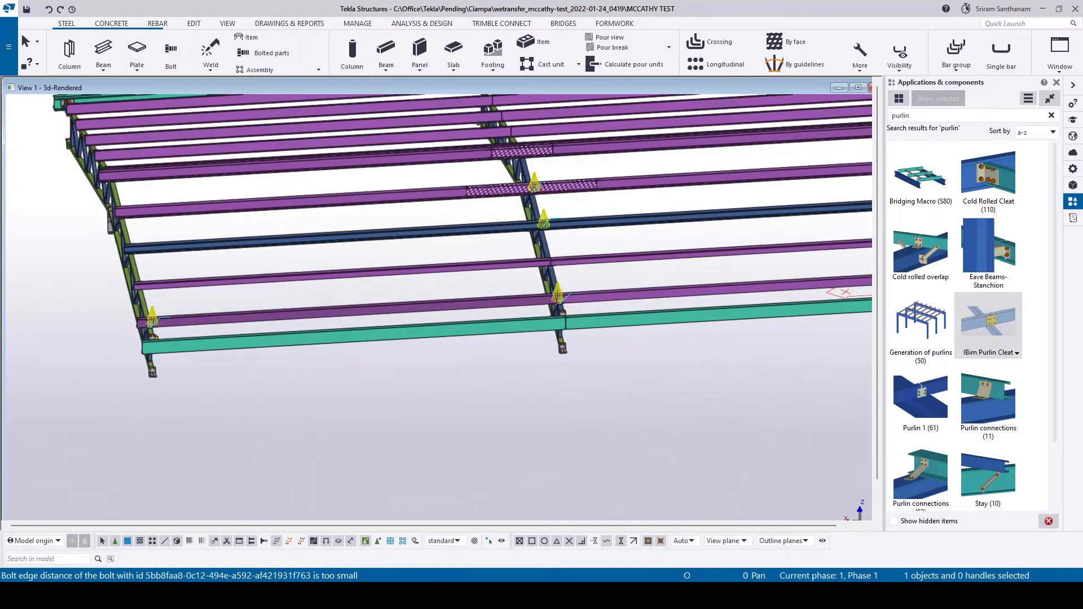
pyautogui.scroll(2, 631, 309)
pyautogui.scroll(-3, 630, 309)
pyautogui.scroll(3, 484, 290)
pyautogui.keyDown('ctrl'); pyautogui.moveTo(496, 285); pyautogui.dragTo(411, 303, button='middle'); pyautogui.keyUp('ctrl')
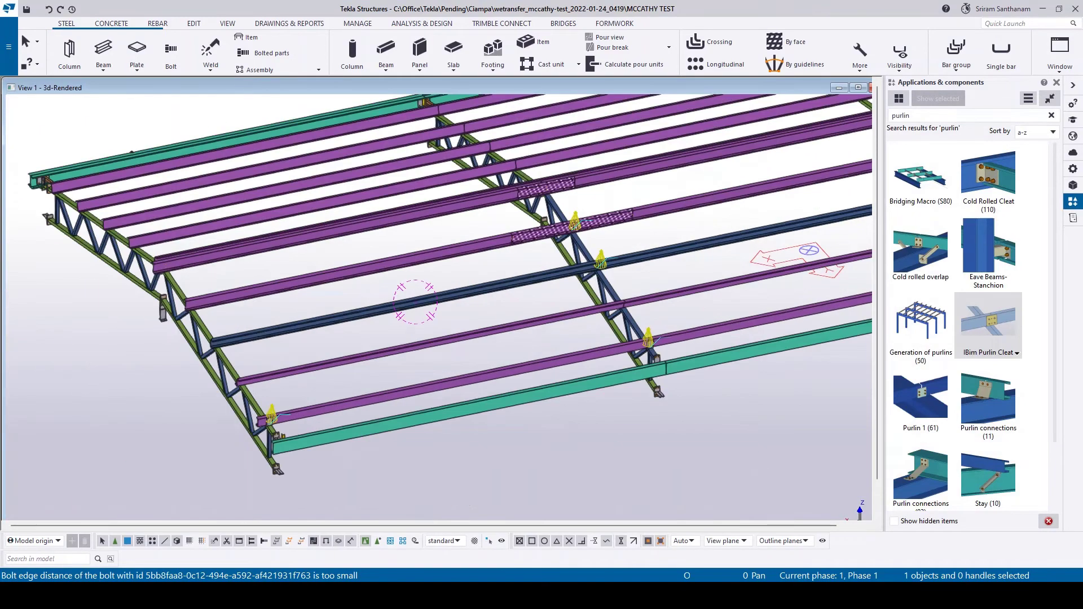
pyautogui.scroll(3, 89, 308)
pyautogui.scroll(2, 635, 315)
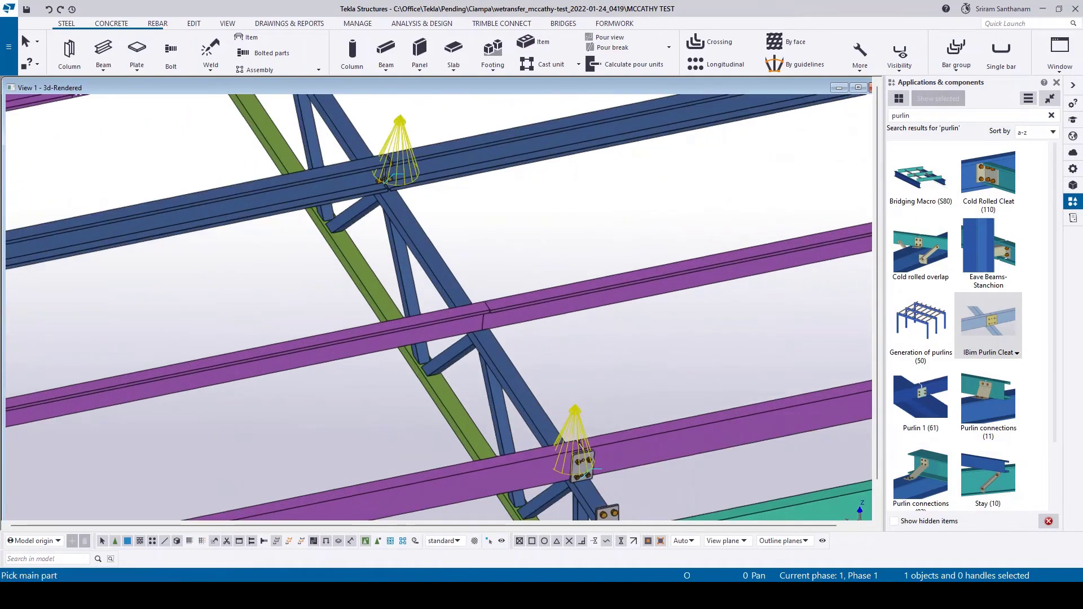
# Create a cleat joining the two overlapping purlins to the truss chord and stop the command.
pyautogui.click(423, 254)
pyautogui.click(254, 360)
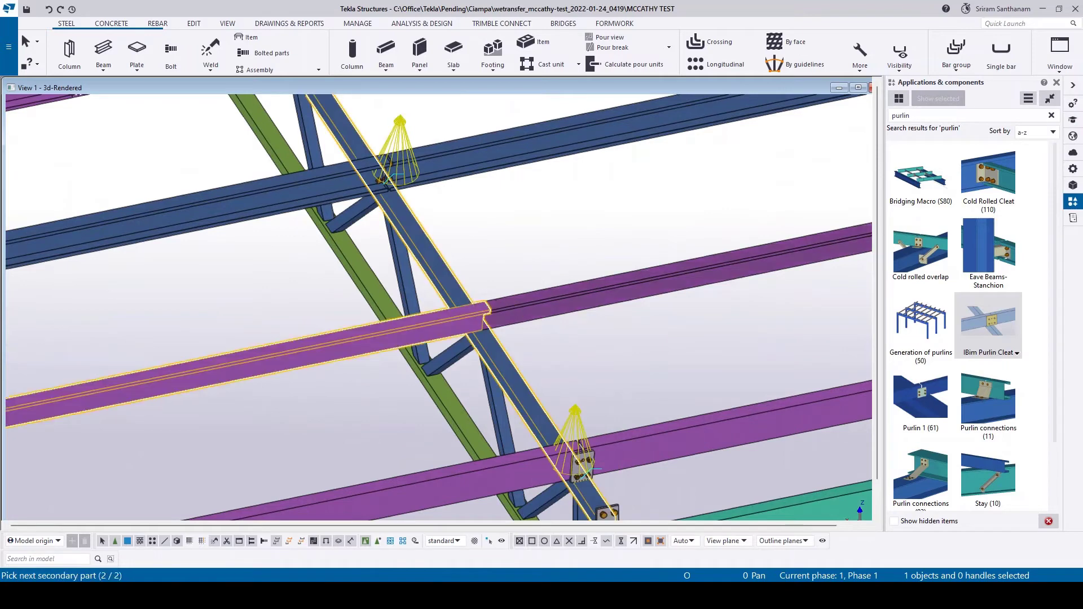
pyautogui.click(677, 274)
pyautogui.middleClick(677, 275)
pyautogui.scroll(2, 458, 373)
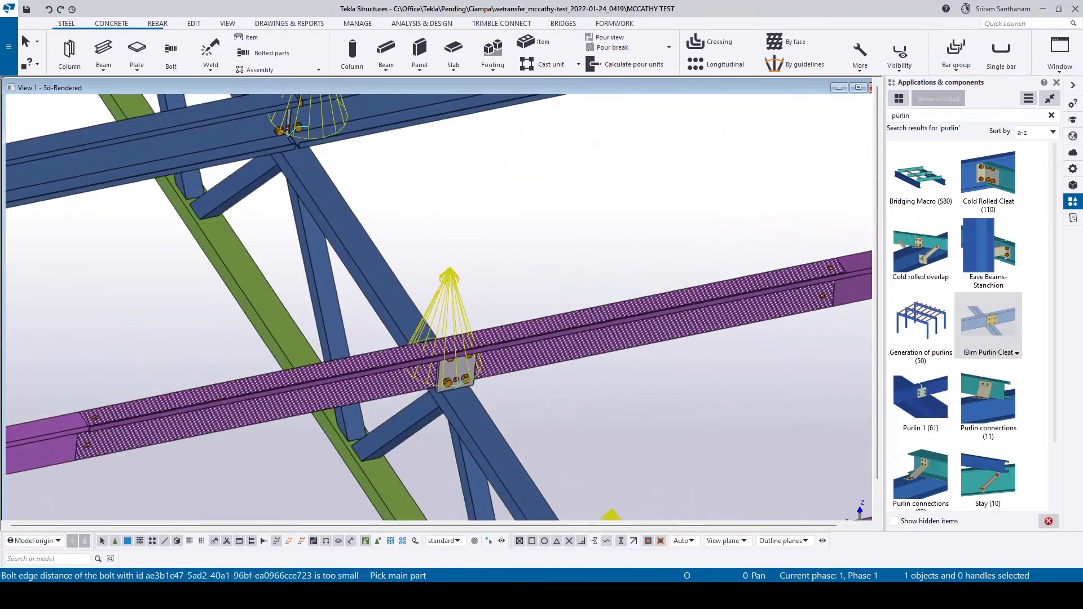
pyautogui.scroll(2, 457, 373)
pyautogui.rightClick(496, 213)
pyautogui.press('Escape')
pyautogui.scroll(-3, 550, 279)
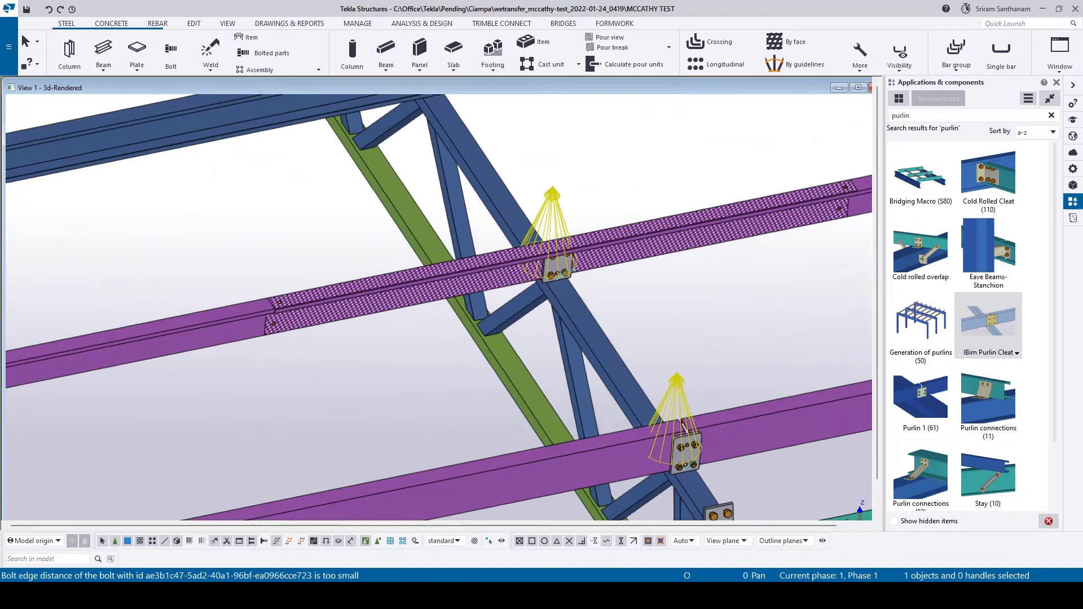
# Select the new cleat connection and bring up its properties.
pyautogui.click(572, 271)
pyautogui.doubleClick(554, 269)
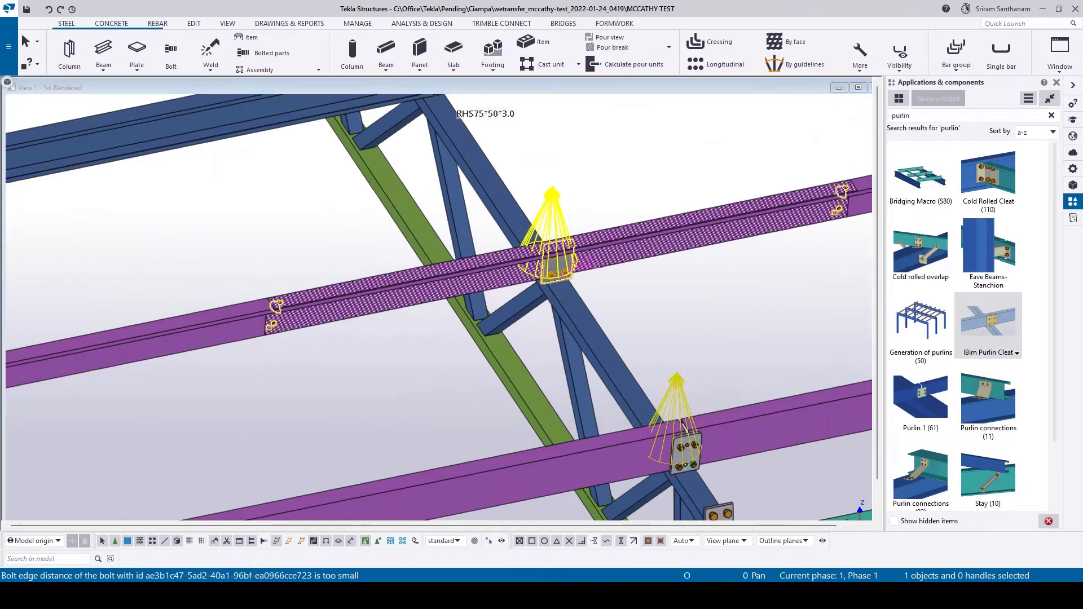
# Change the purlin overlap from 1000 to 450, apply it and close the properties.
pyautogui.click(605, 150)
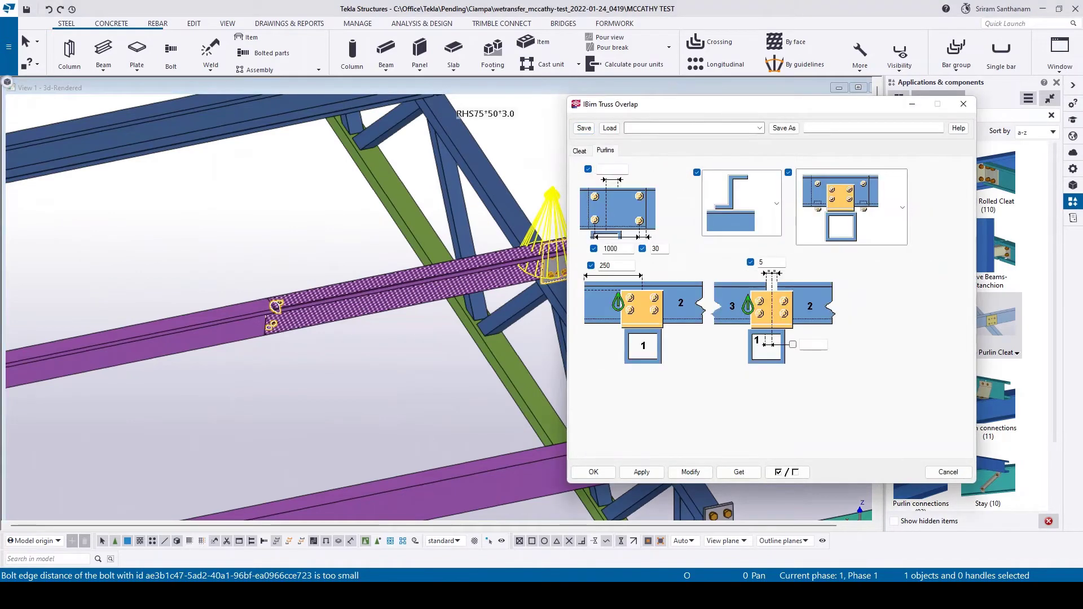
pyautogui.doubleClick(611, 248)
pyautogui.write('450')
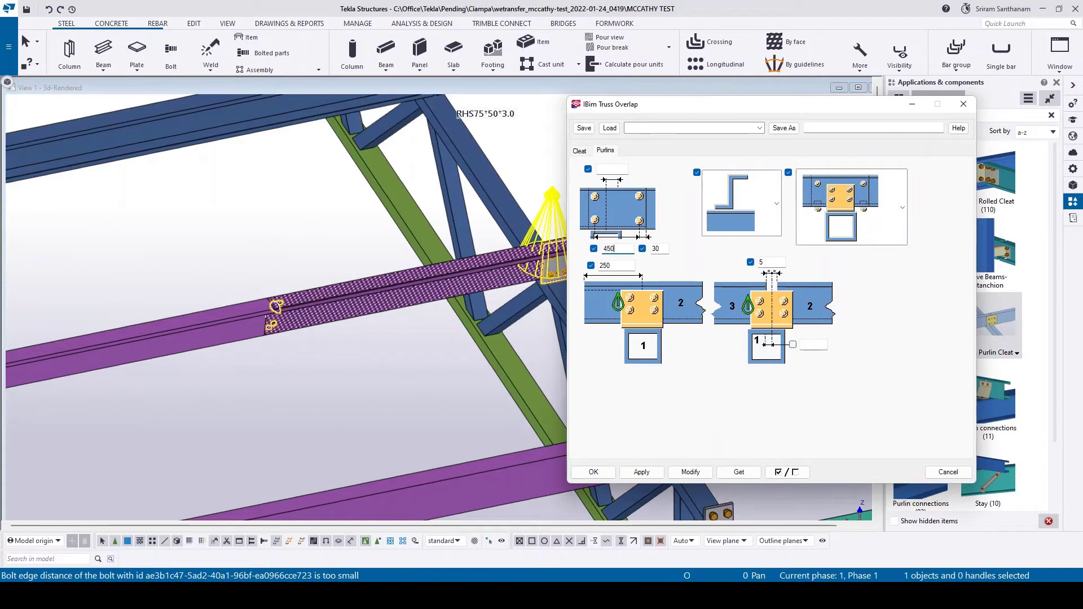
pyautogui.click(691, 471)
pyautogui.scroll(-3, 360, 345)
pyautogui.scroll(3, 359, 345)
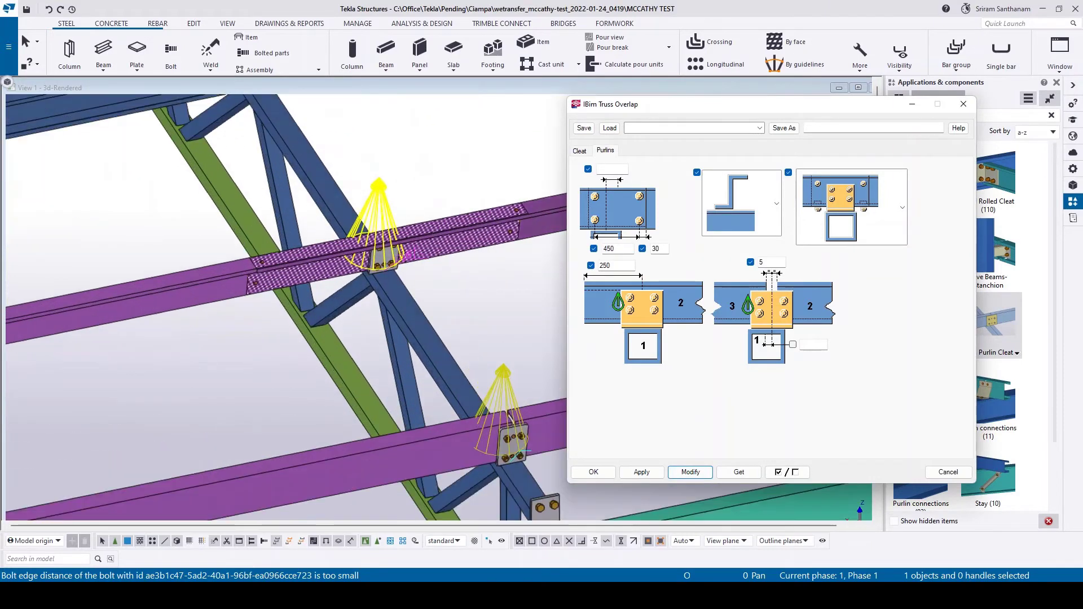
pyautogui.scroll(-2, 287, 307)
pyautogui.scroll(1, 286, 307)
pyautogui.scroll(-1, 286, 307)
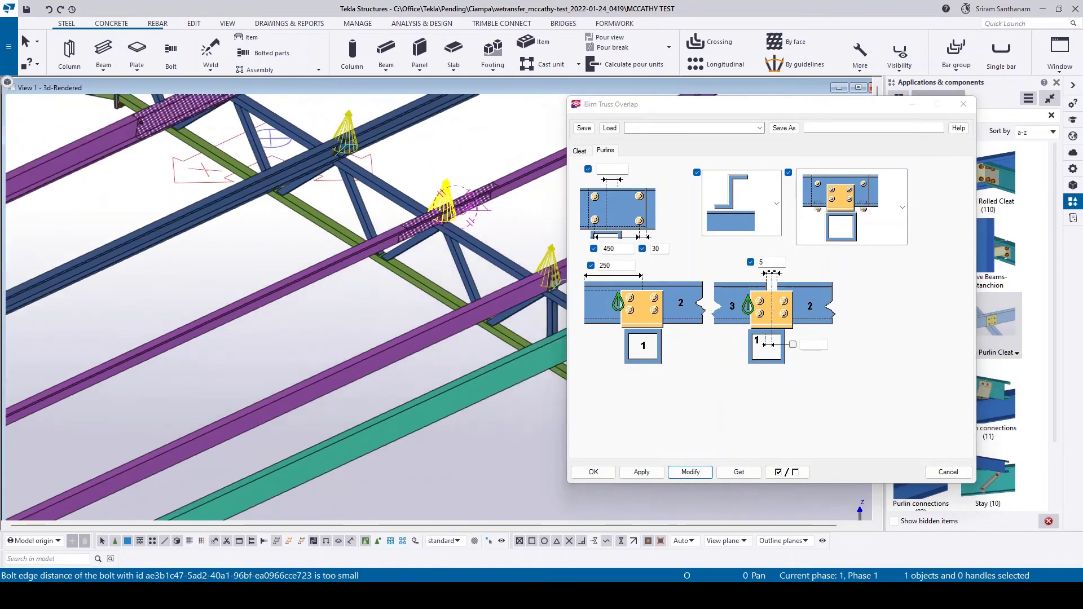
pyautogui.scroll(-3, 508, 398)
pyautogui.scroll(2, 508, 398)
pyautogui.scroll(2, 508, 399)
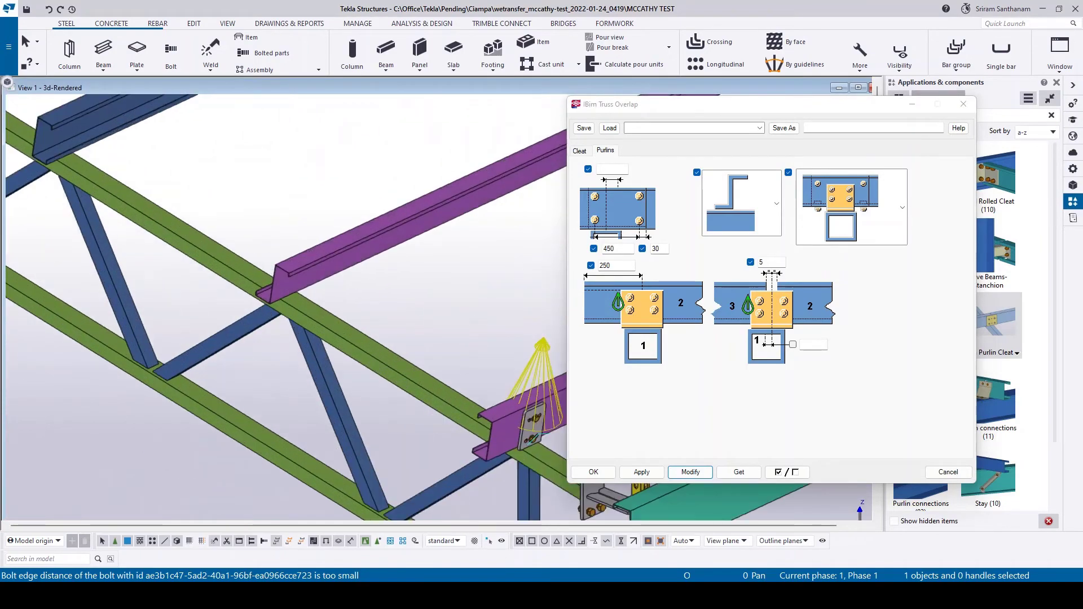
pyautogui.click(963, 104)
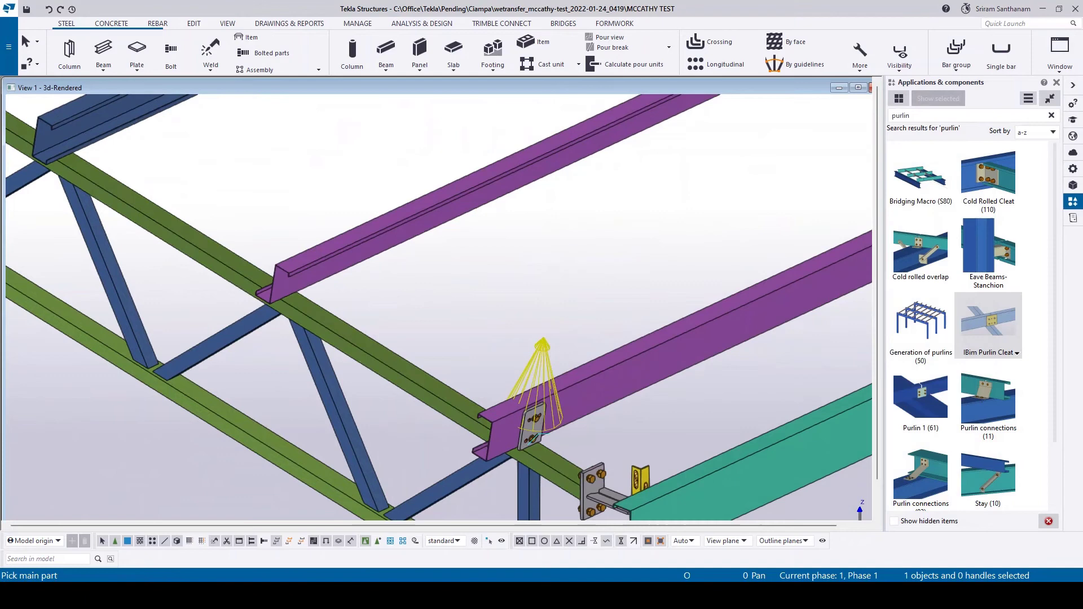
# Create a cleat joining the single upper purlin to the green chord and bring up its properties.
pyautogui.click(440, 391)
pyautogui.click(466, 201)
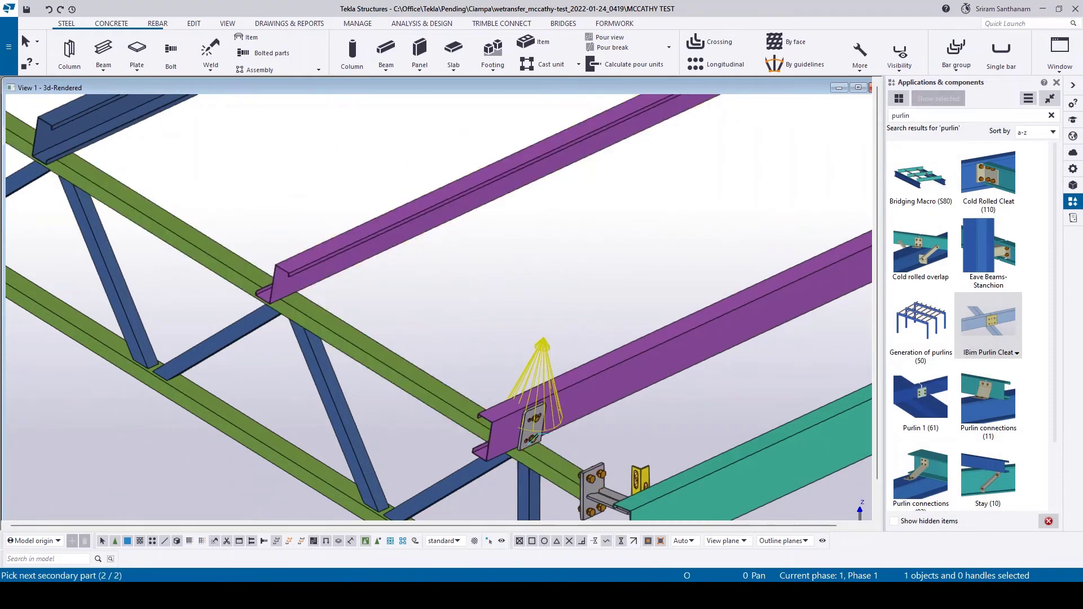
pyautogui.scroll(1, 339, 170)
pyautogui.rightClick(314, 170)
pyautogui.click(356, 180)
pyautogui.scroll(-2, 313, 212)
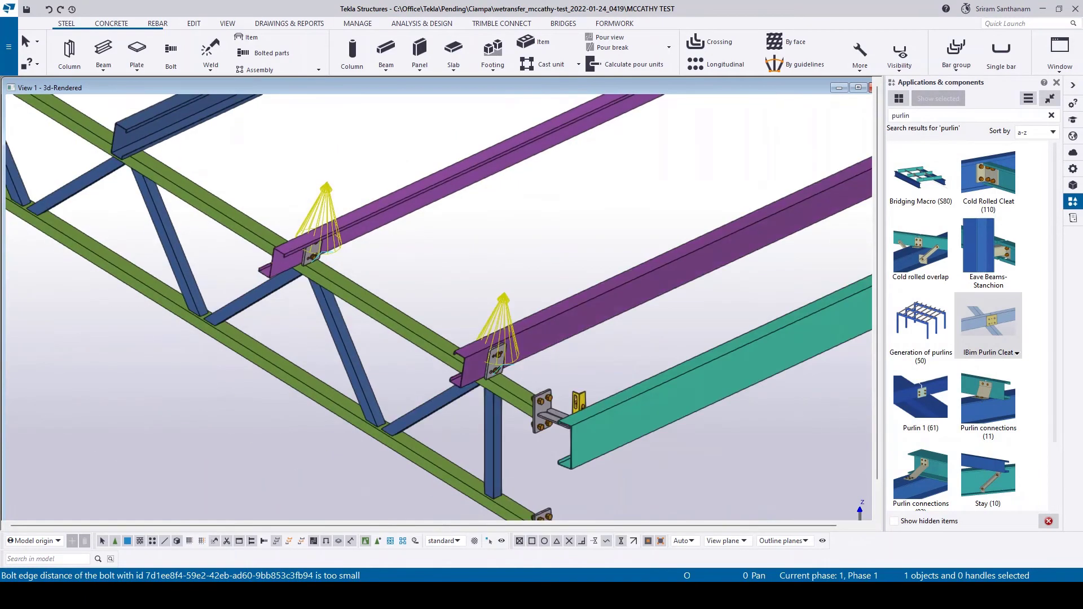
pyautogui.scroll(3, 457, 338)
pyautogui.scroll(2, 457, 407)
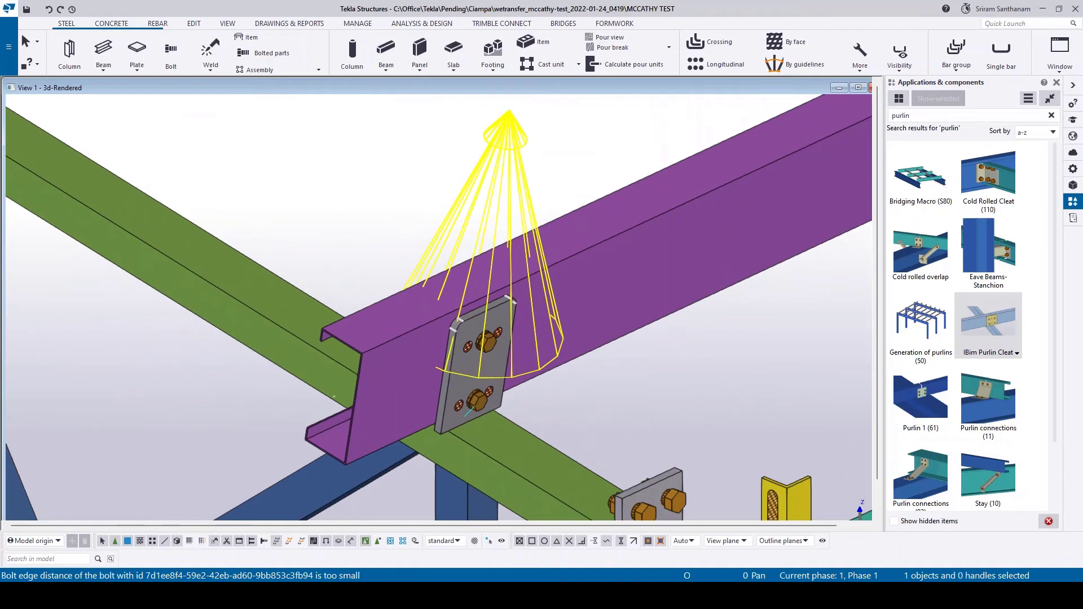
pyautogui.doubleClick(503, 402)
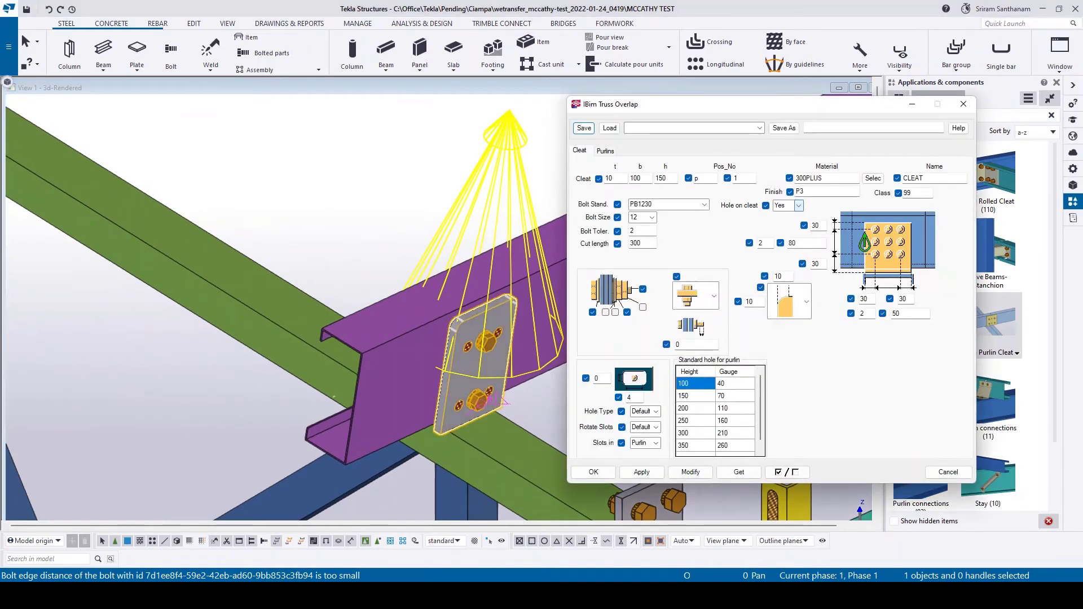
# Set Hole on cleat to No for this connection and apply it.
pyautogui.click(798, 205)
pyautogui.click(783, 225)
pyautogui.click(691, 473)
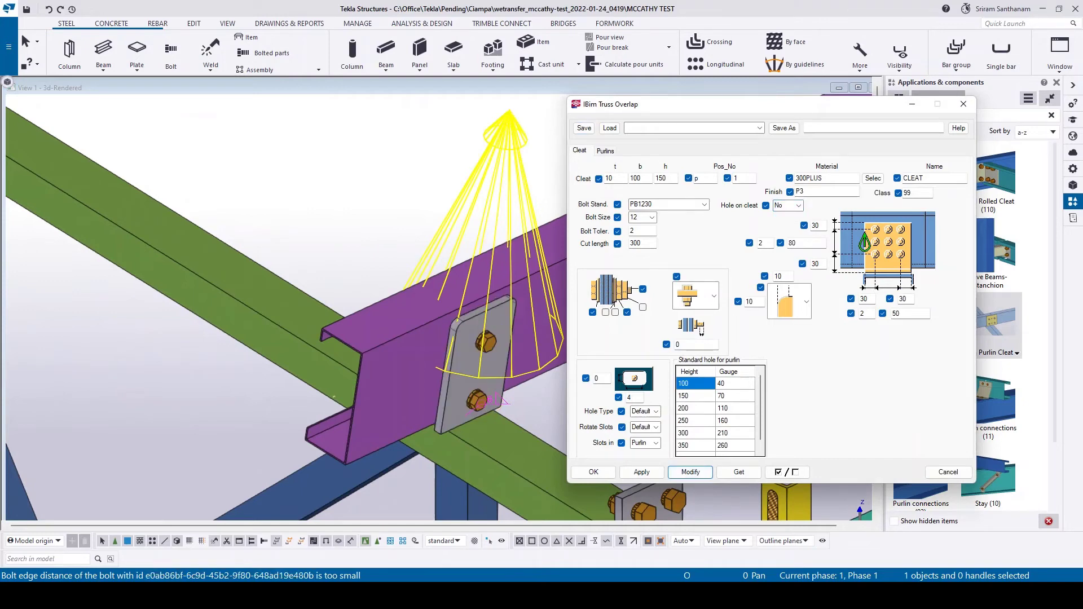
pyautogui.scroll(-3, 339, 305)
pyautogui.scroll(-3, 231, 332)
pyautogui.scroll(-2, 230, 332)
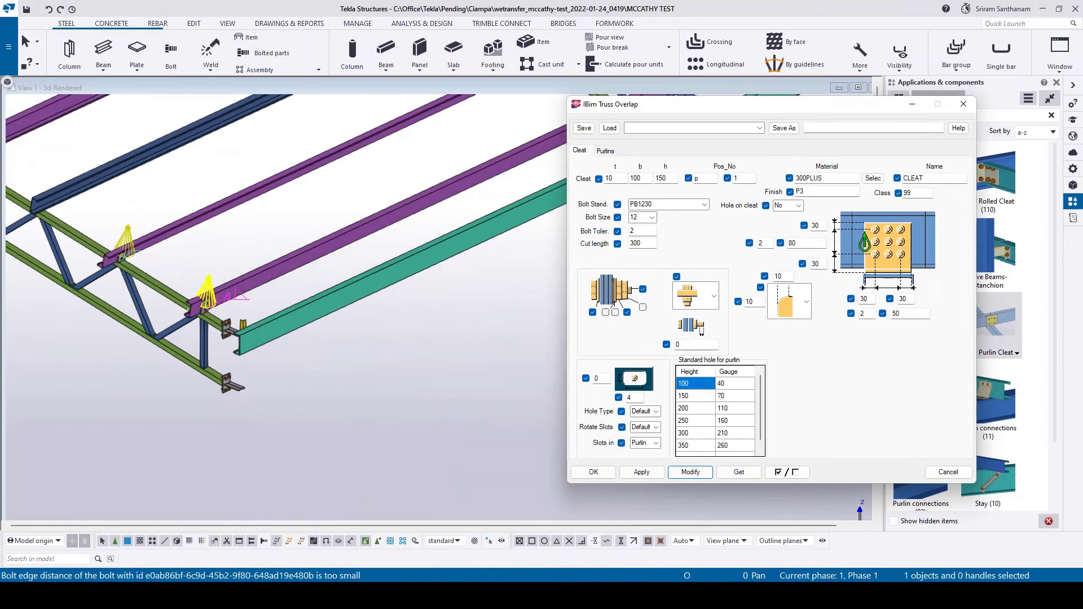
pyautogui.scroll(3, 191, 308)
pyautogui.scroll(2, 191, 309)
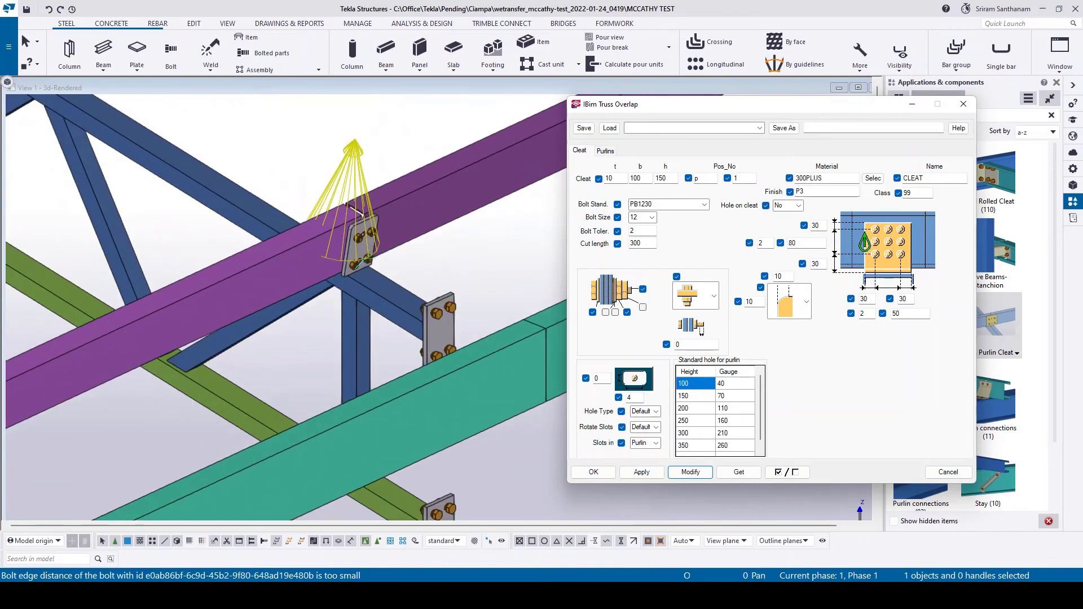
# Set Hole on cleat to No for the other cleat connection and apply it.
pyautogui.click(798, 206)
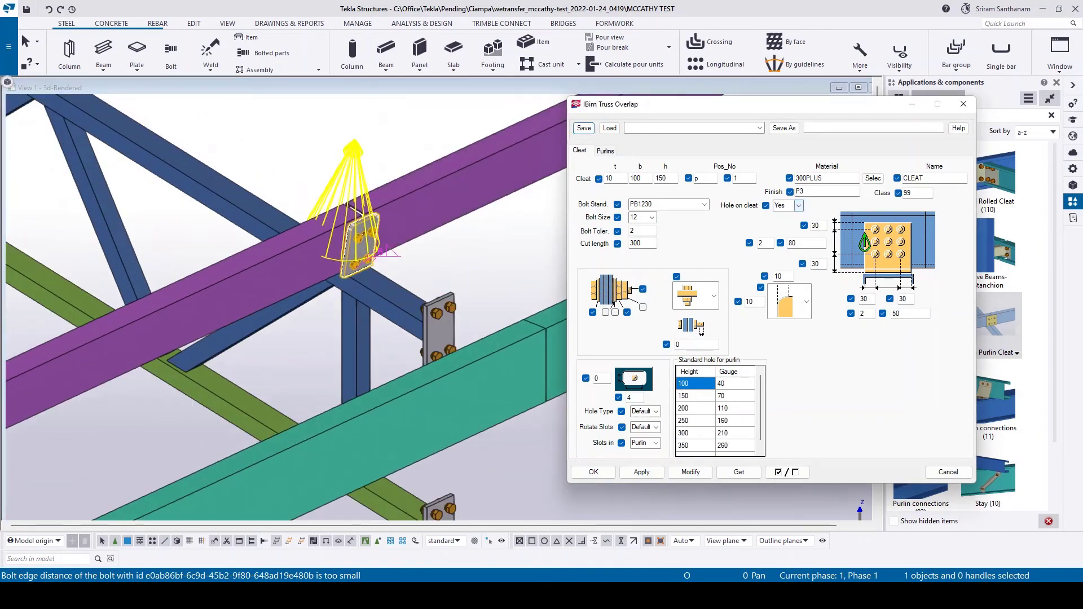
pyautogui.click(783, 224)
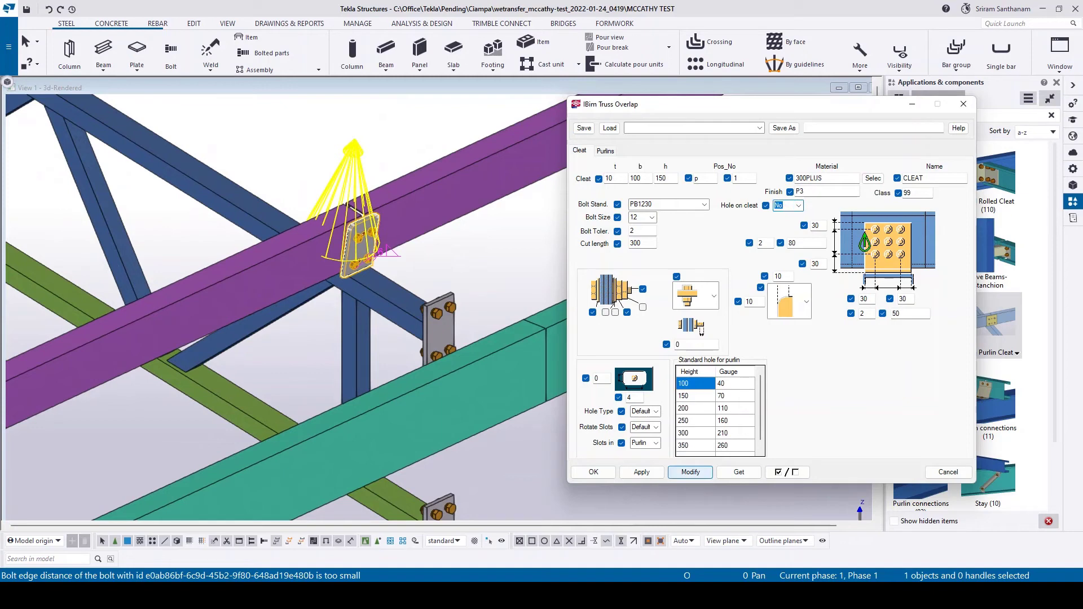
pyautogui.click(691, 472)
pyautogui.scroll(1, 356, 246)
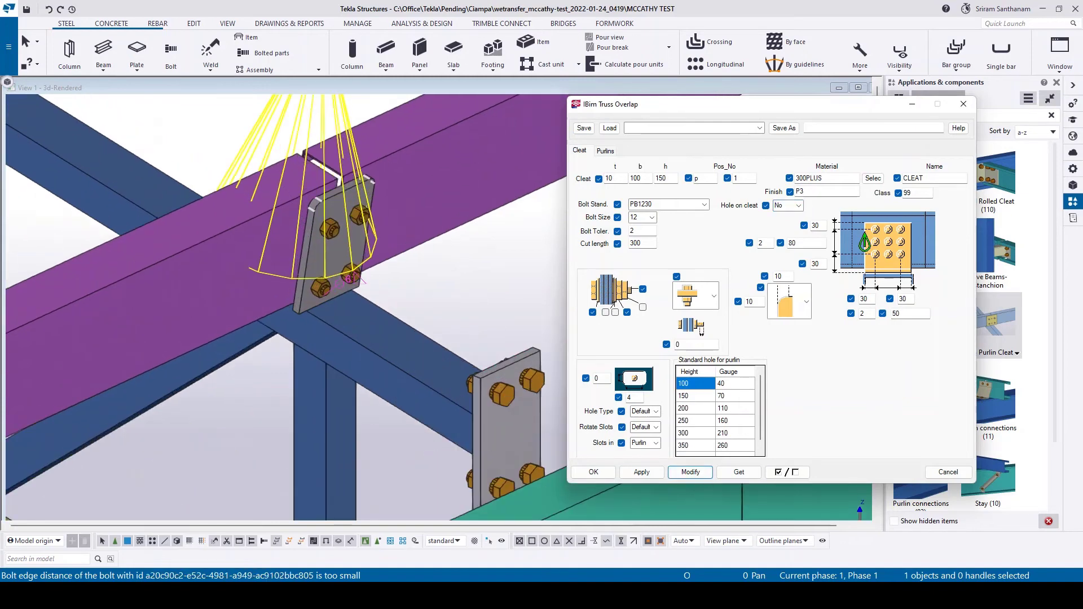
pyautogui.scroll(2, 372, 254)
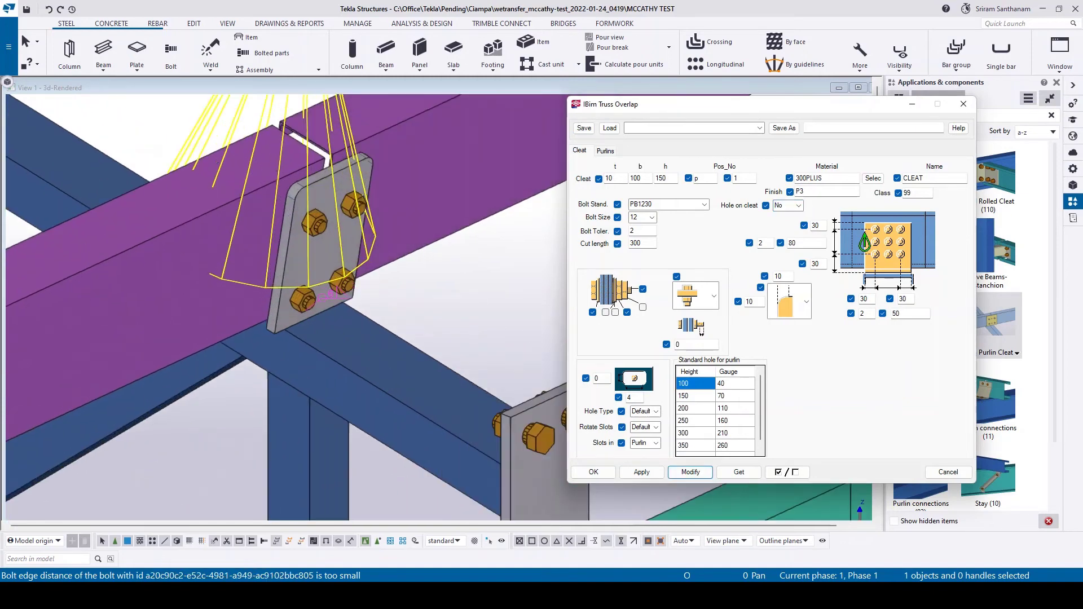